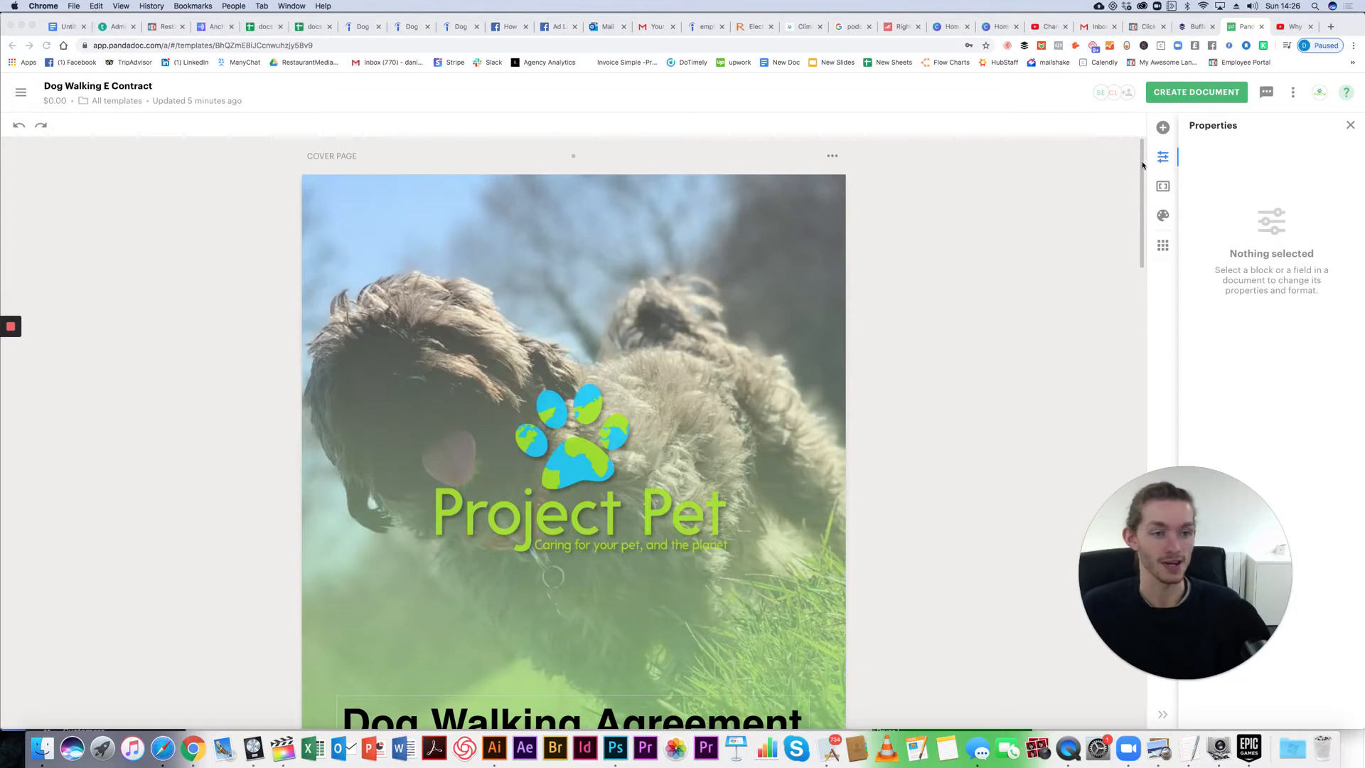
pyautogui.moveTo(1141, 171)
pyautogui.mouseDown()
pyautogui.moveTo(1141, 190)
pyautogui.moveTo(1136, 146)
pyautogui.mouseUp()
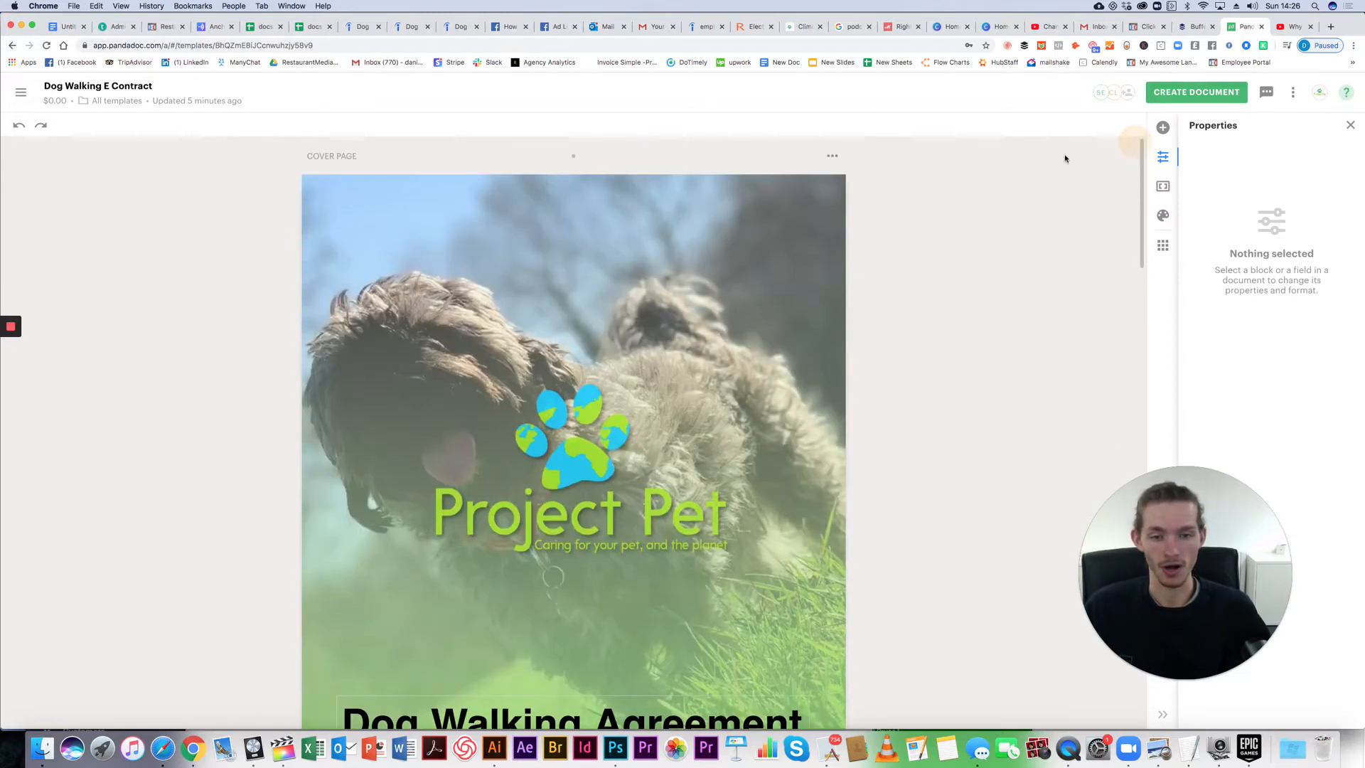
pyautogui.scroll(-5, 481, 255)
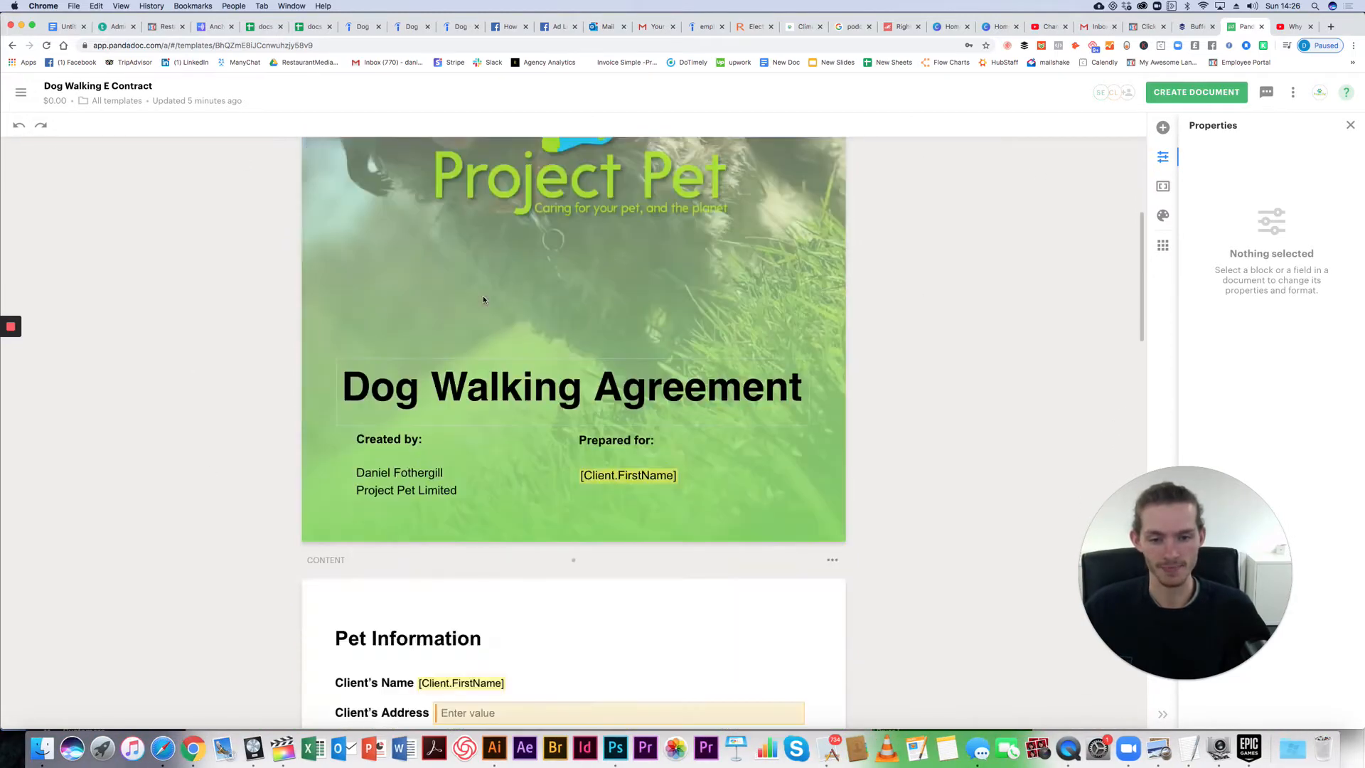
pyautogui.scroll(3, 484, 296)
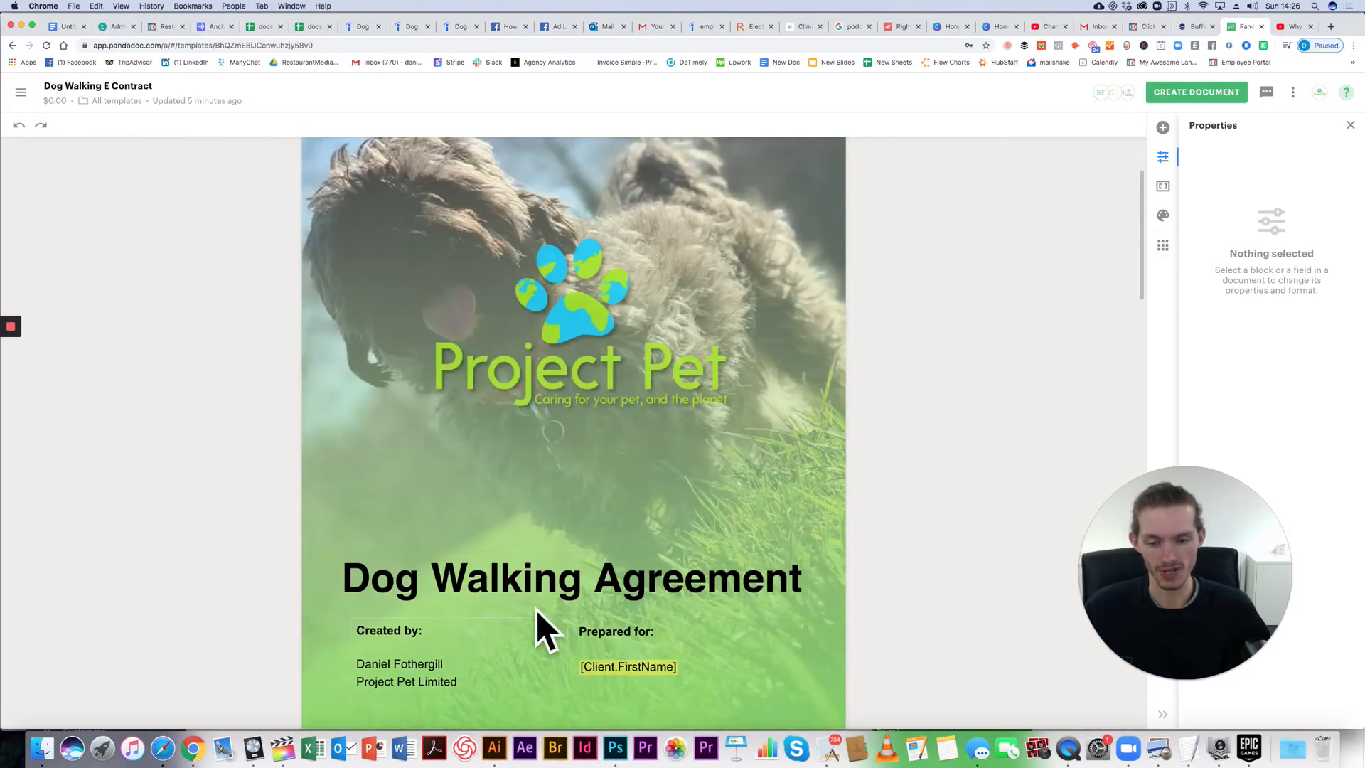
pyautogui.scroll(5, 651, 498)
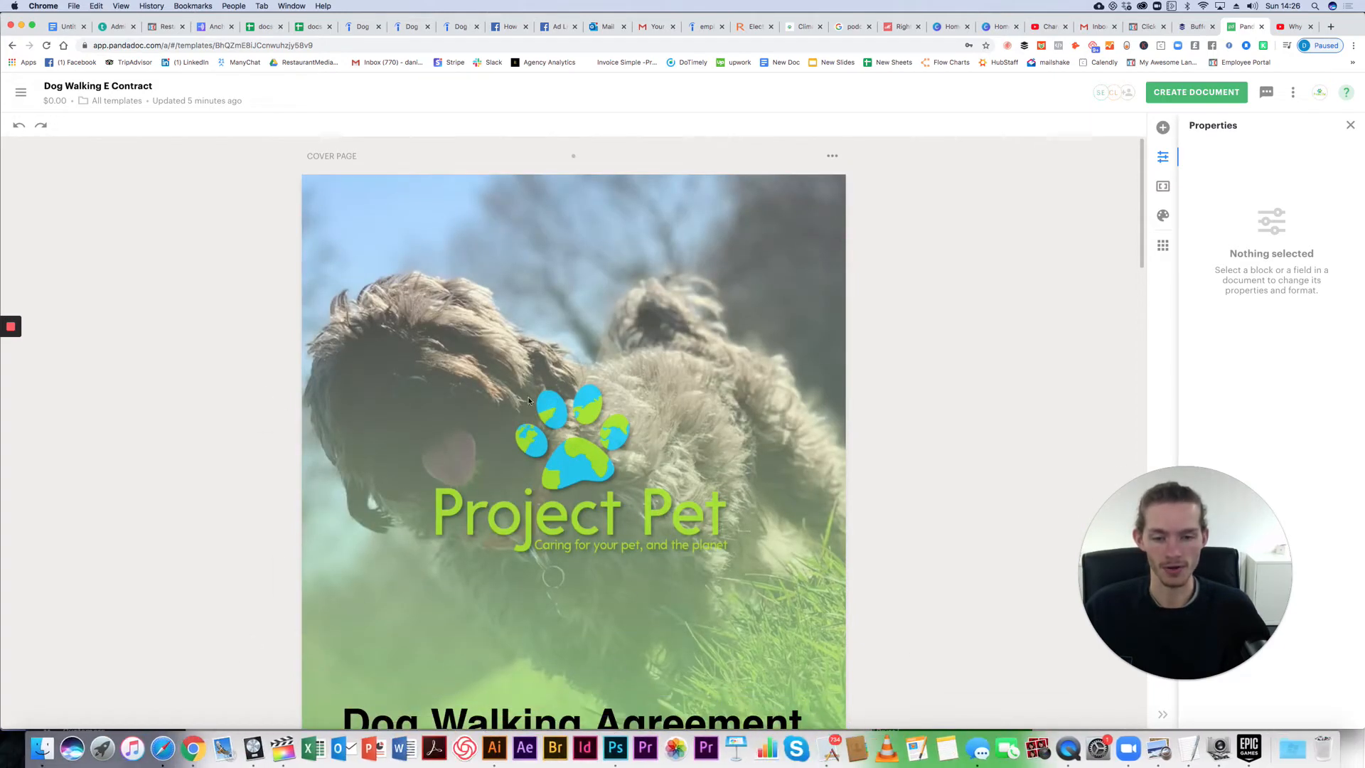
# Step: Create a blank untitled Canva poster, then go back to the Dog Walking E Contract template
pyautogui.click(951, 29)
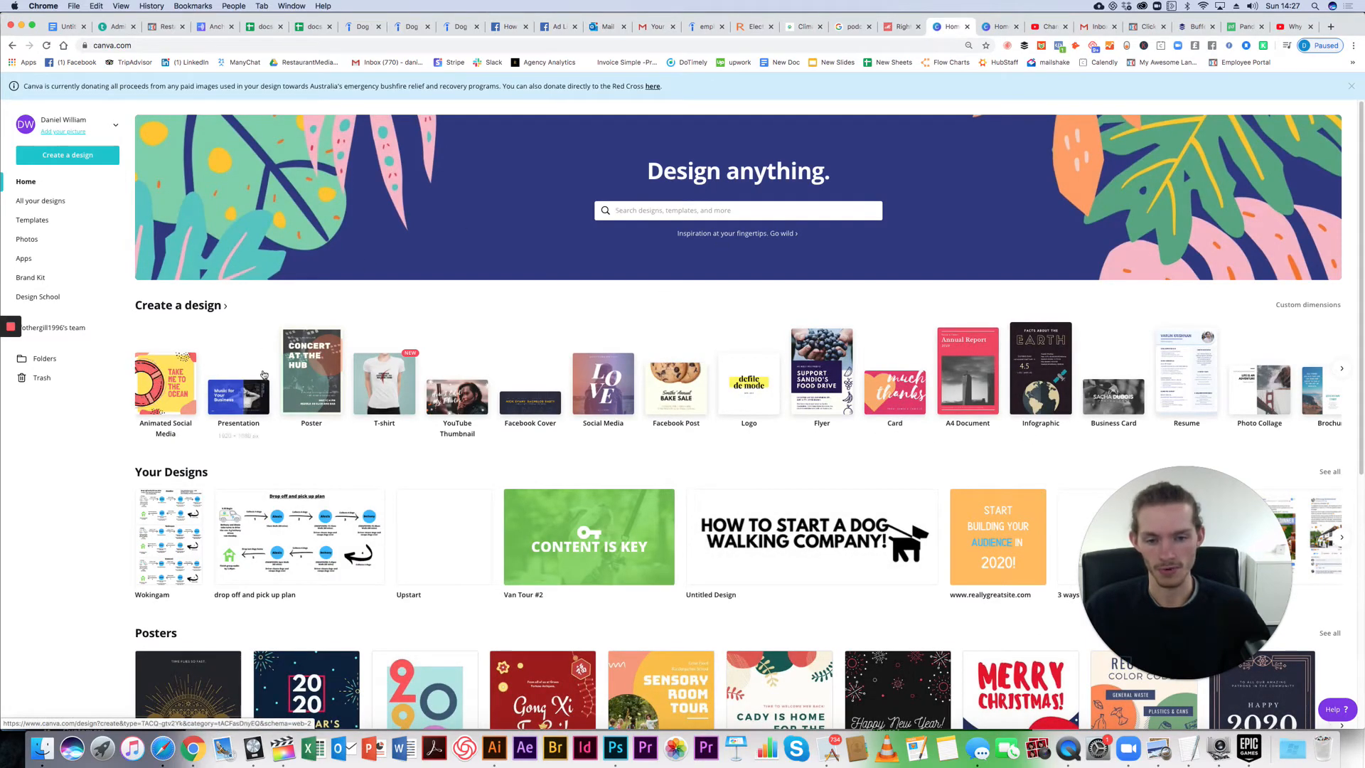
pyautogui.click(329, 375)
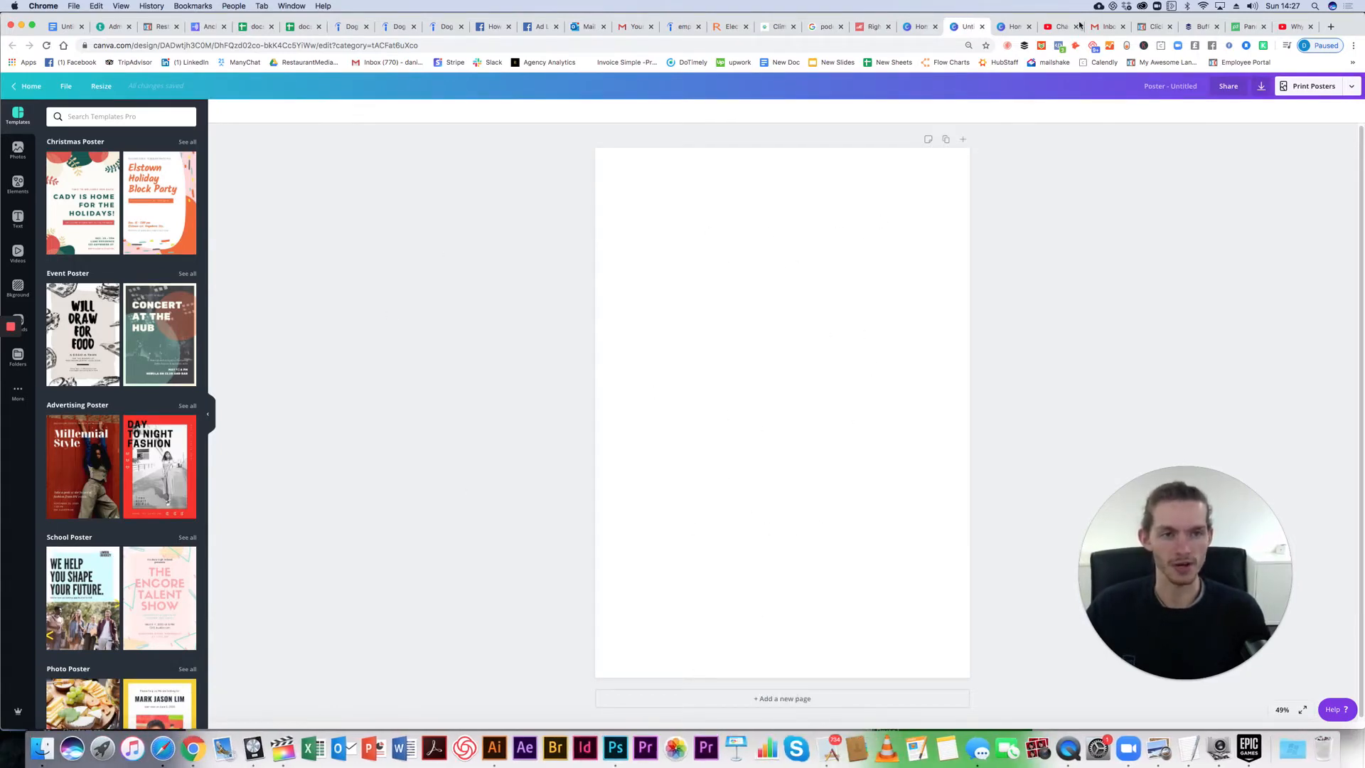
pyautogui.click(1245, 27)
pyautogui.scroll(-3, 582, 377)
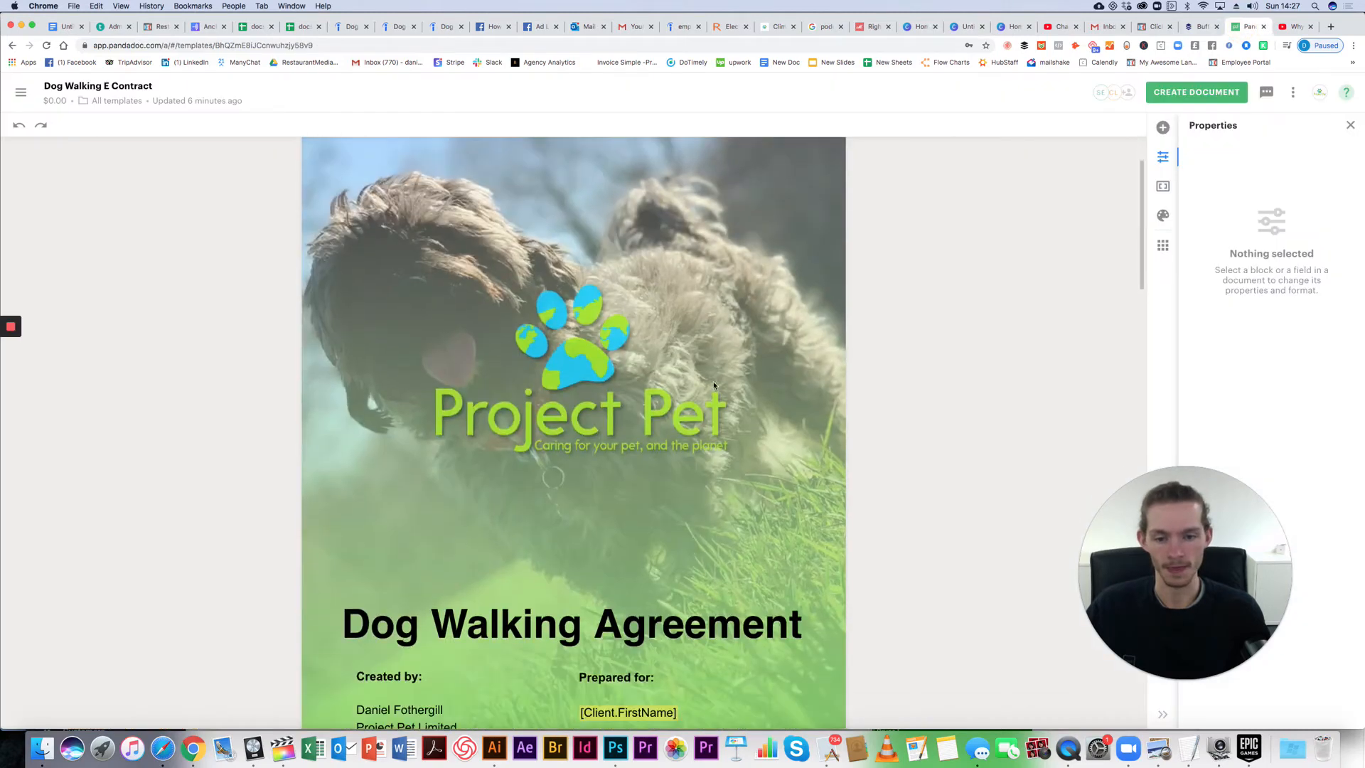
# Step: Zoom the Chrome page out to 110%
pyautogui.scroll(-1, 780, 437)
pyautogui.click(1352, 46)
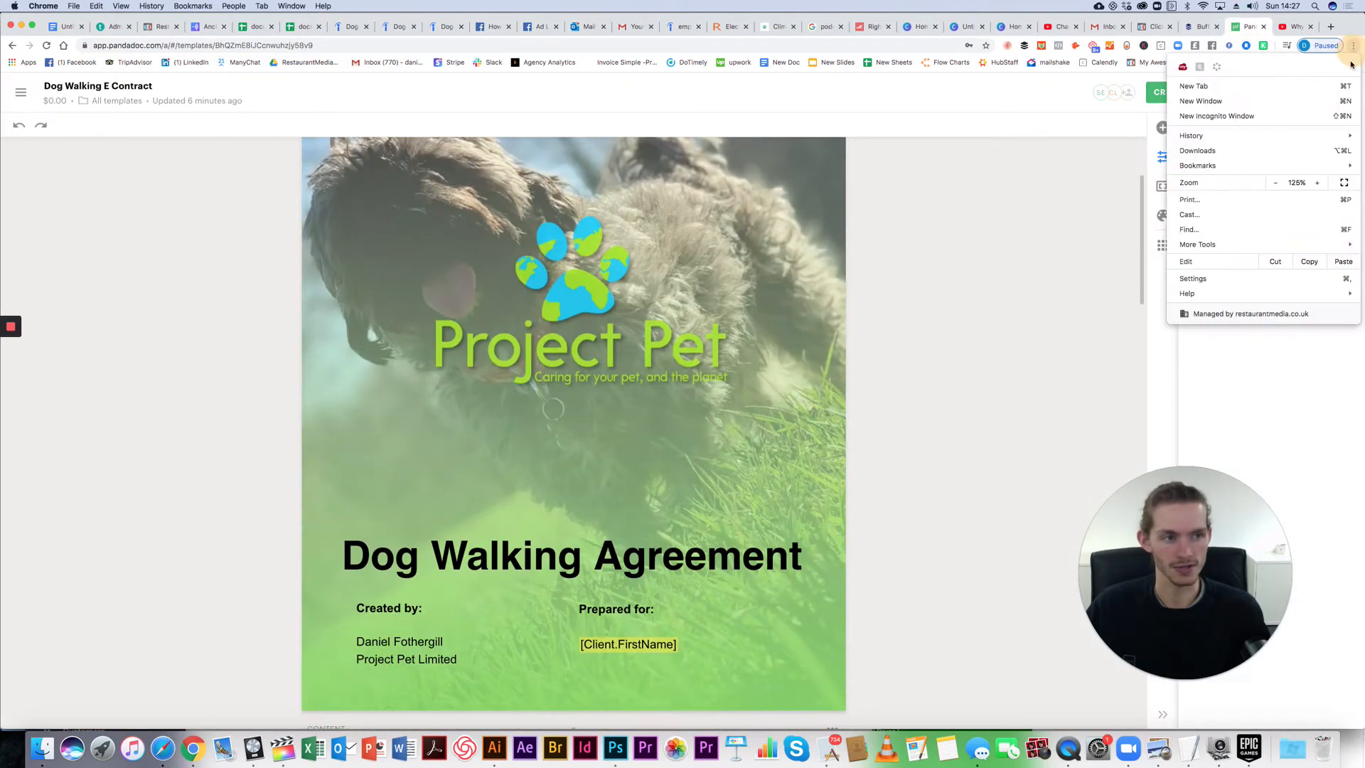
pyautogui.click(1275, 182)
pyautogui.click(928, 249)
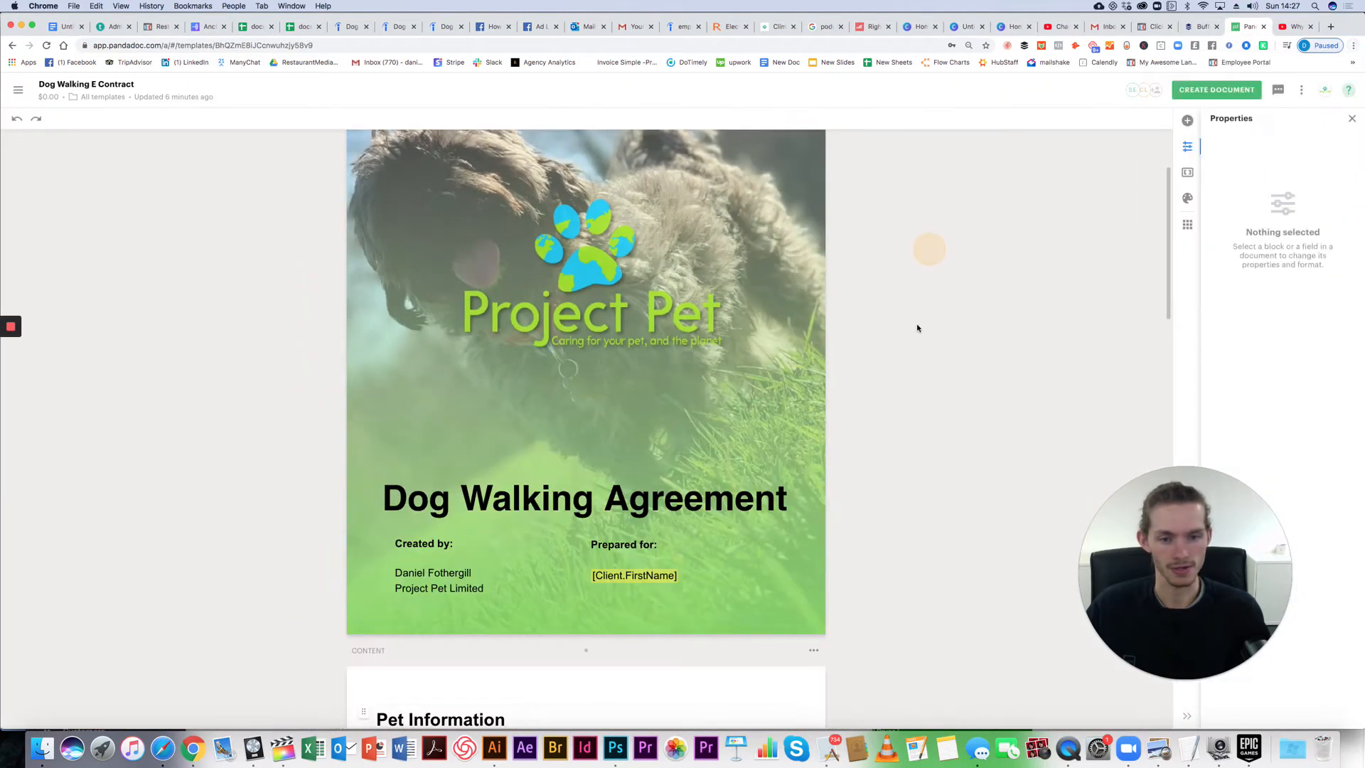
# Step: Select then deselect the Dog Walking Agreement title, and show the Content library of blocks and fields
pyautogui.scroll(-4, 892, 351)
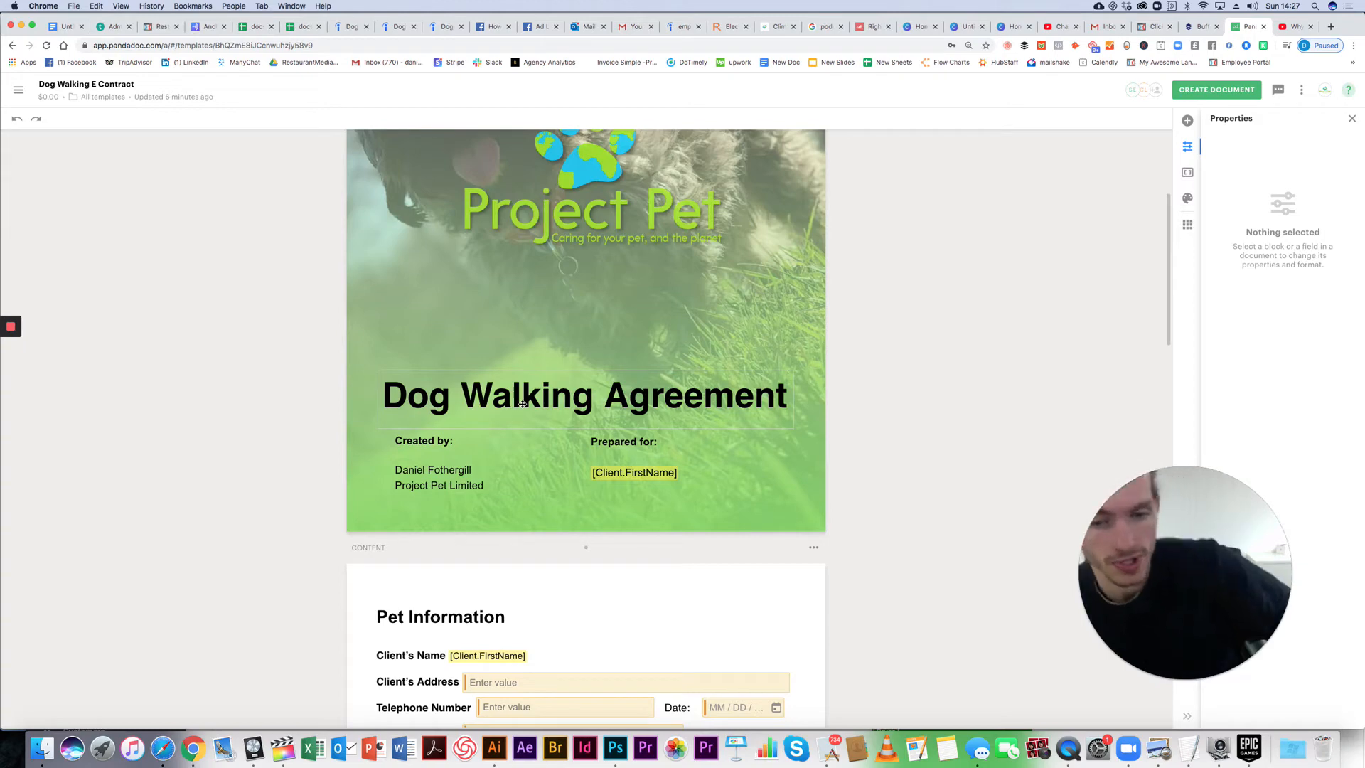
pyautogui.click(476, 391)
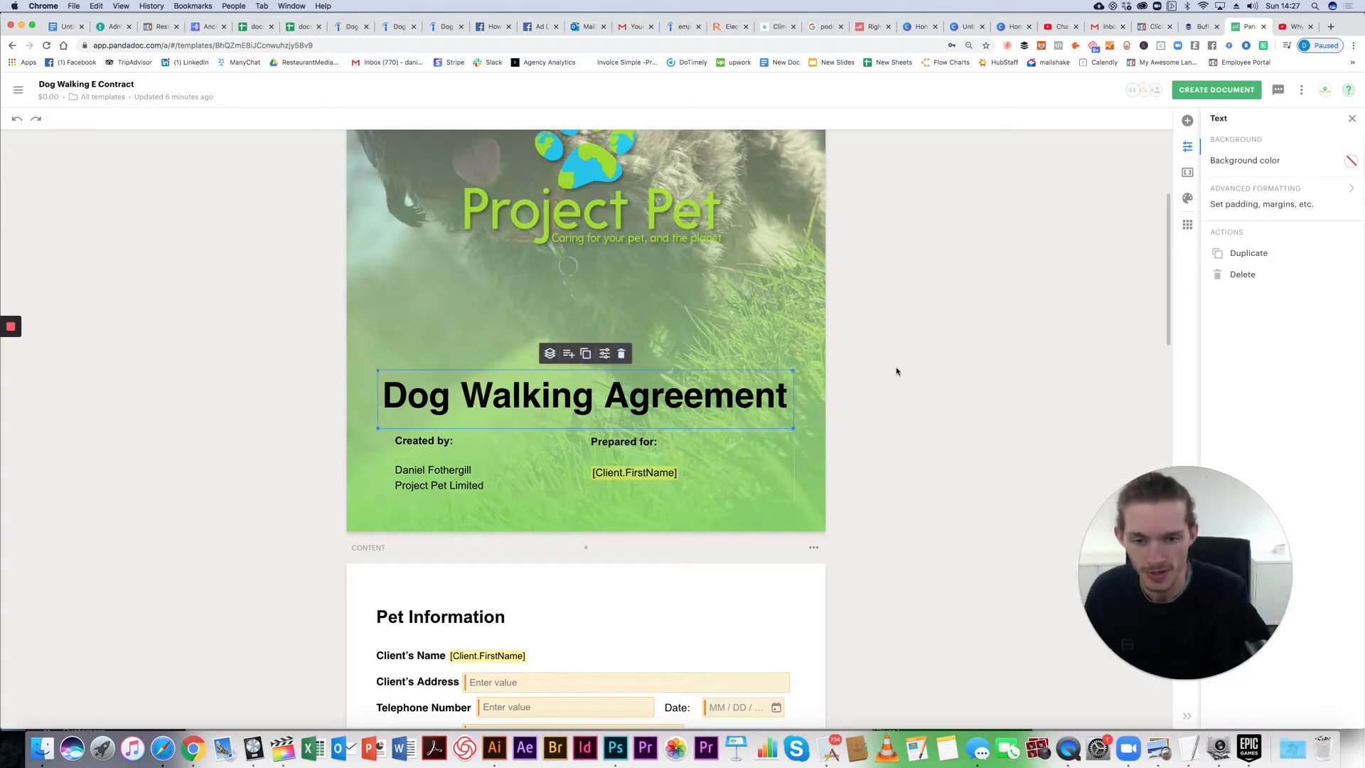
pyautogui.click(1081, 215)
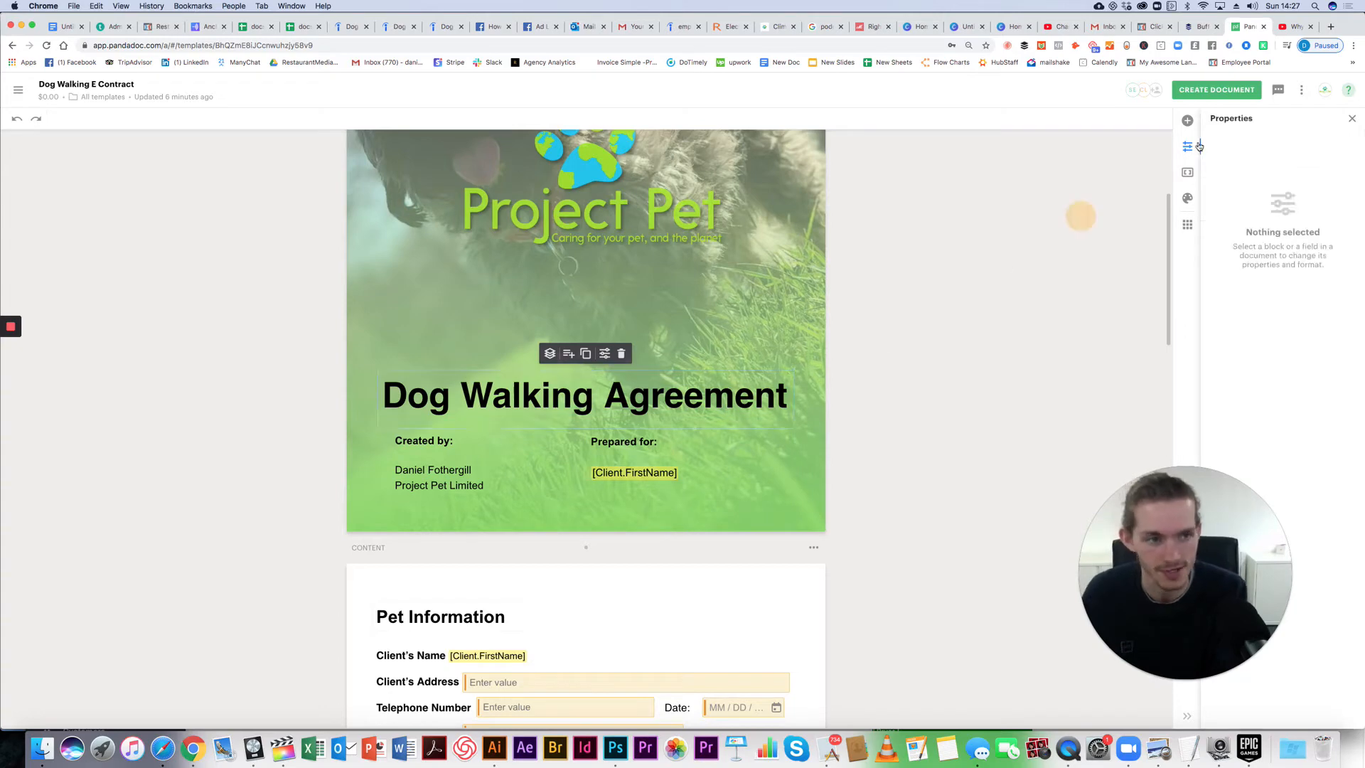
pyautogui.click(1187, 128)
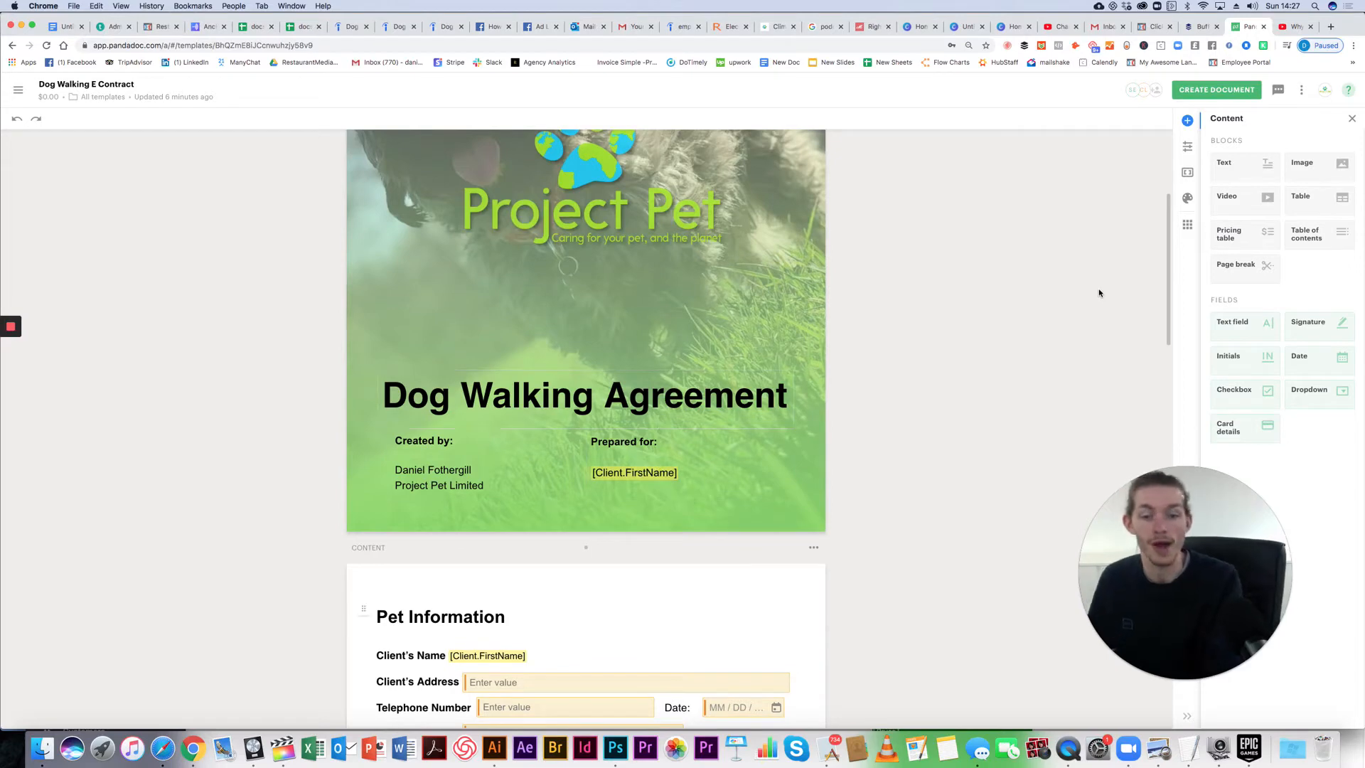
pyautogui.scroll(-5, 675, 540)
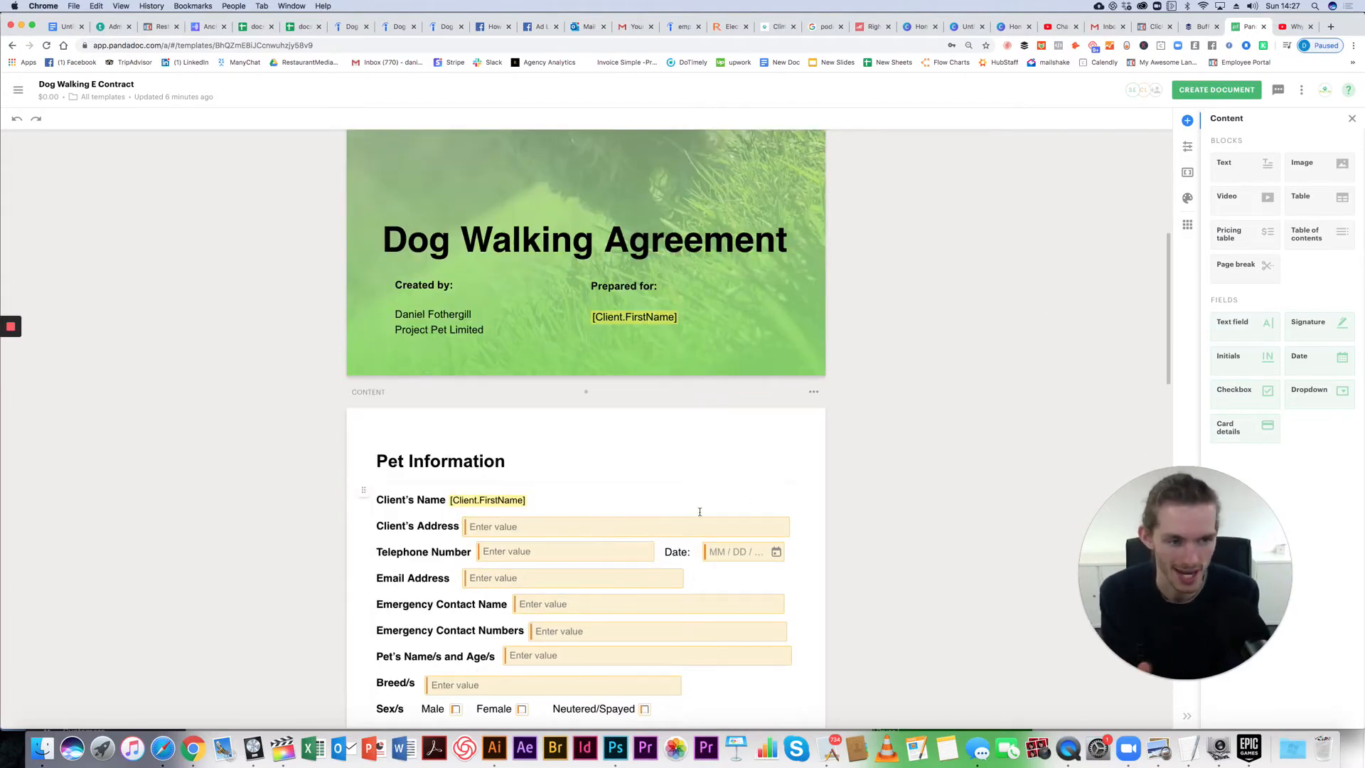
pyautogui.scroll(1, 681, 529)
pyautogui.scroll(6, 681, 529)
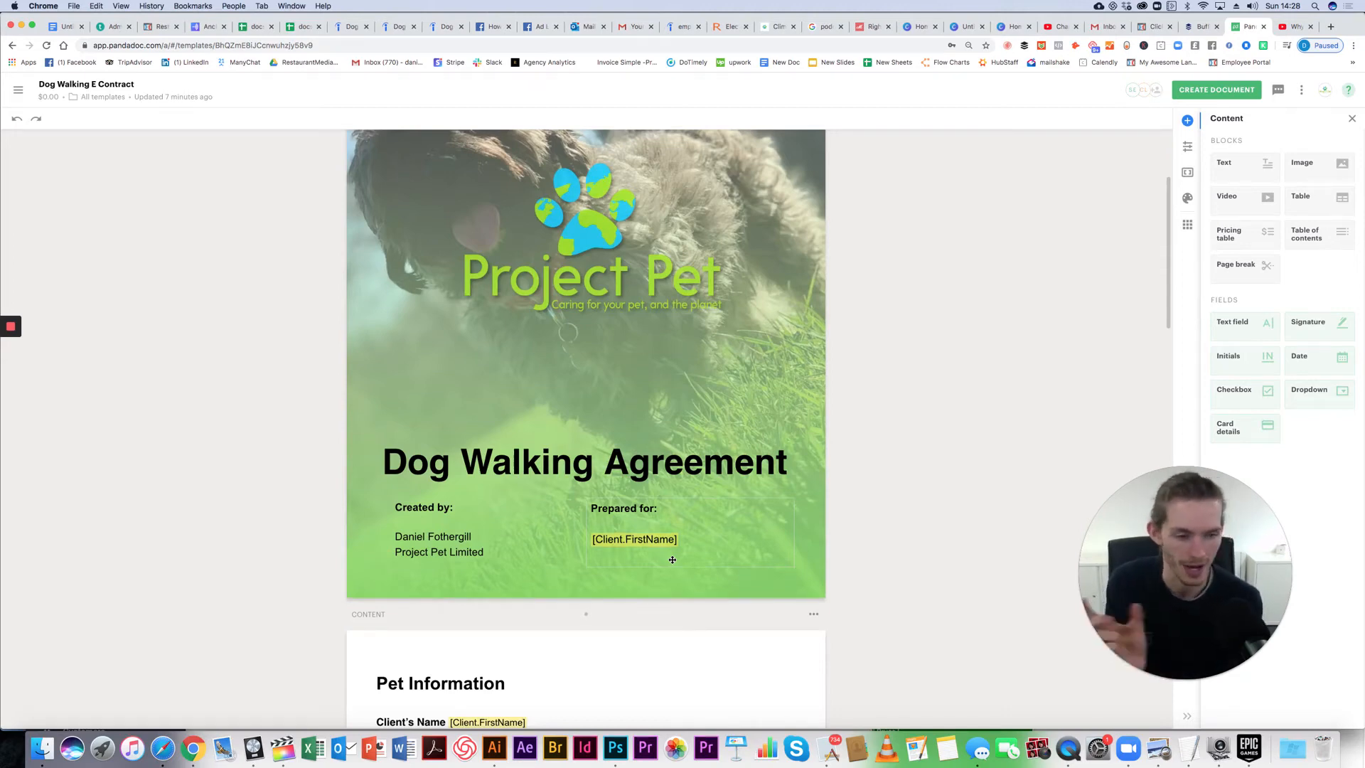
pyautogui.scroll(-5, 685, 555)
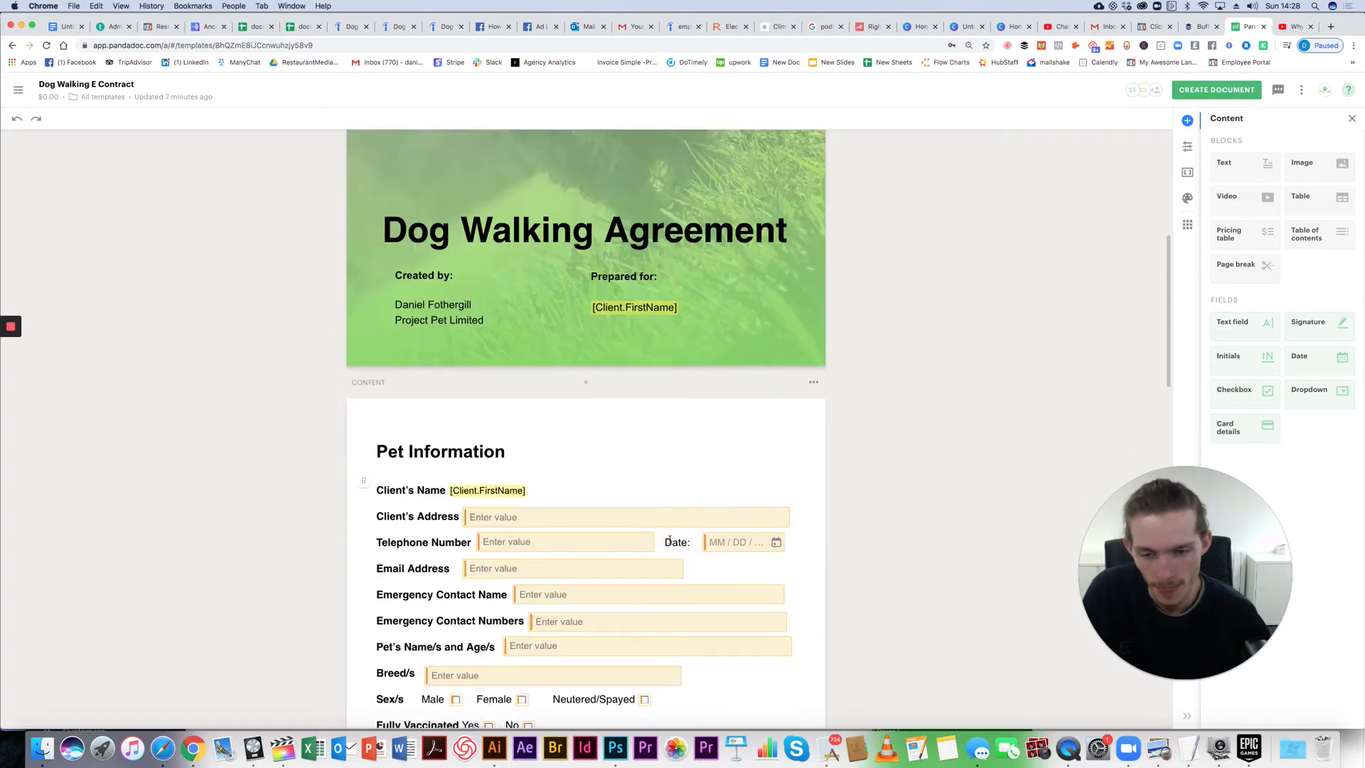
pyautogui.scroll(-1, 496, 479)
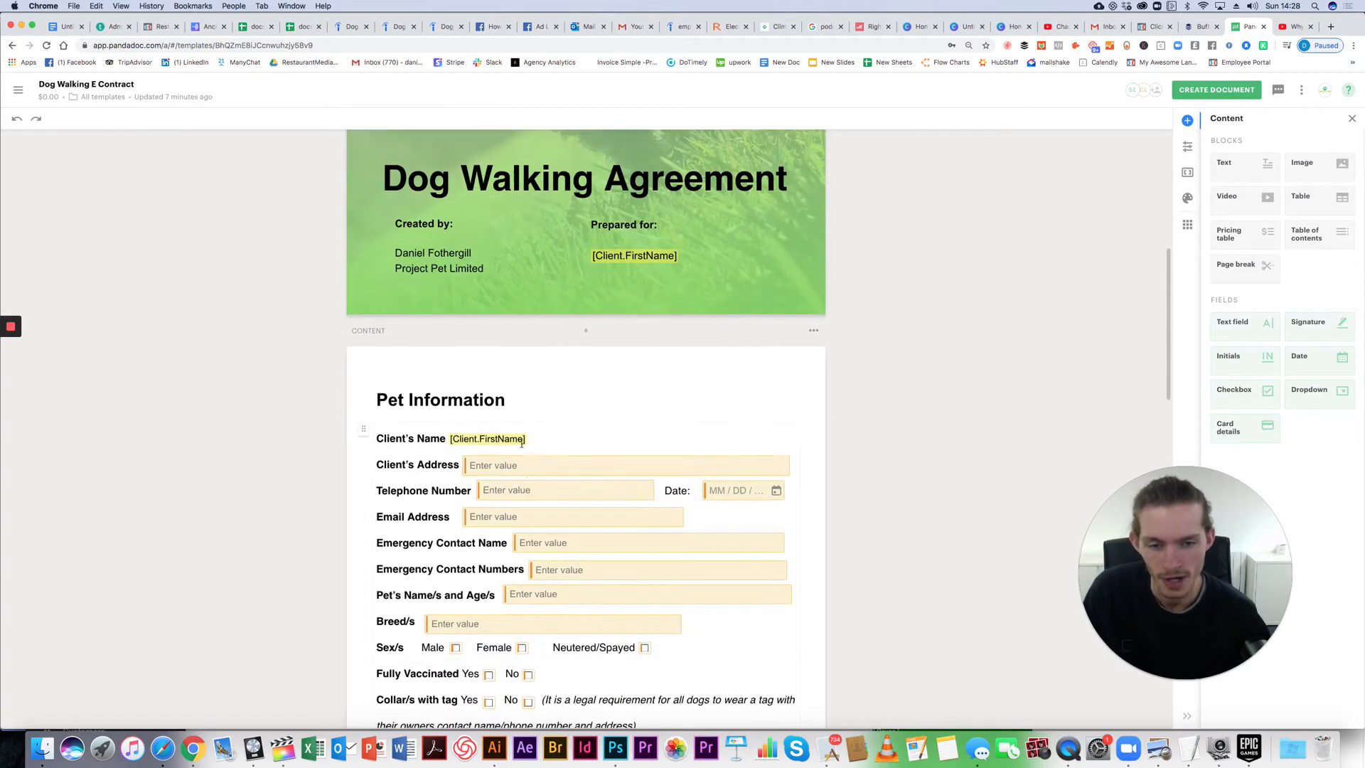
pyautogui.scroll(-1, 522, 426)
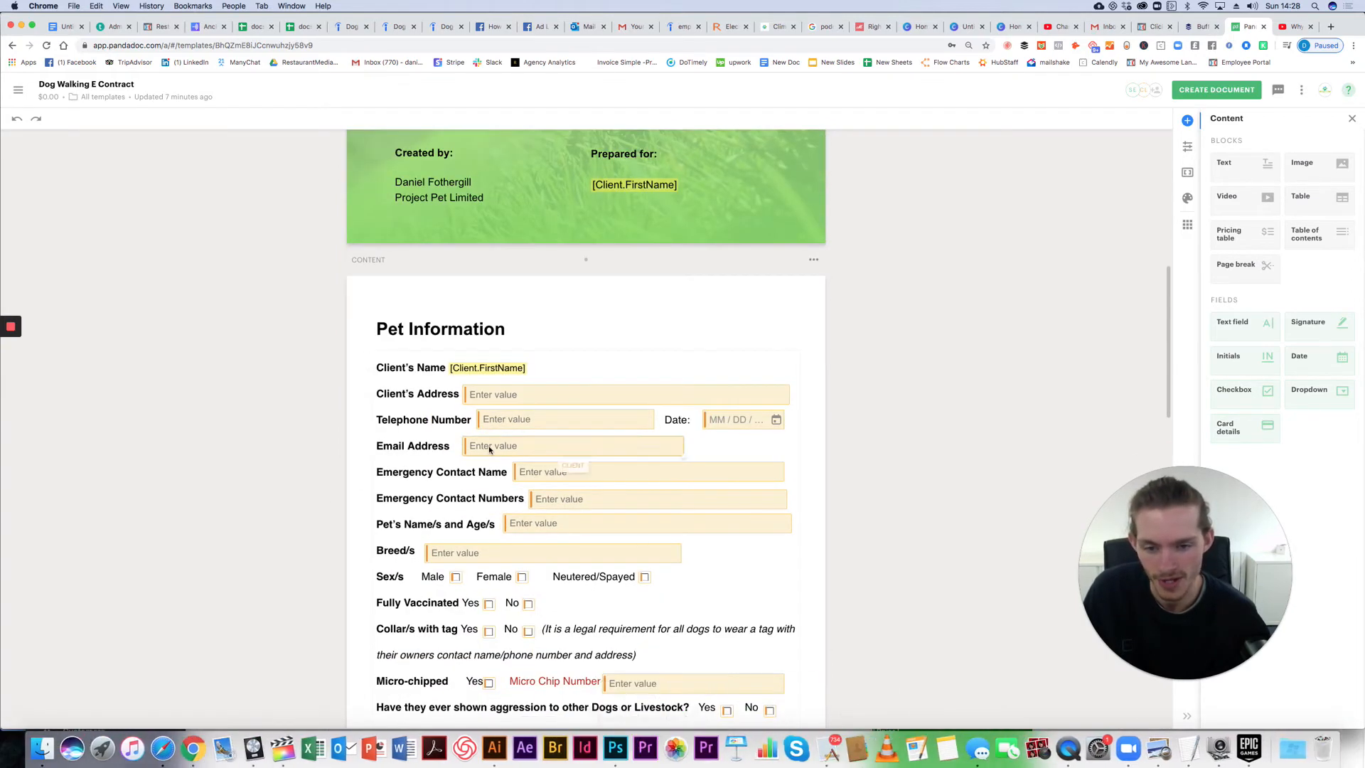
pyautogui.scroll(-1, 489, 449)
pyautogui.scroll(-1, 459, 309)
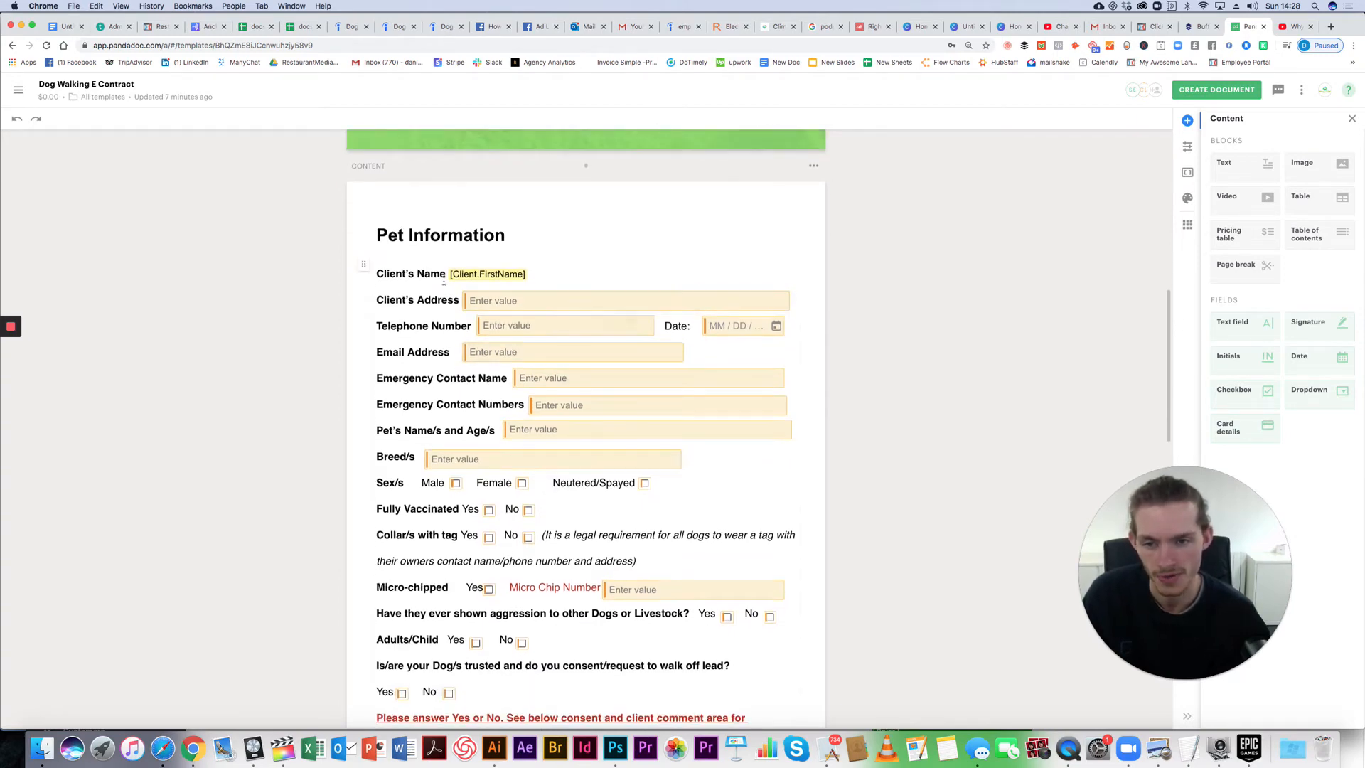
pyautogui.scroll(-1, 640, 462)
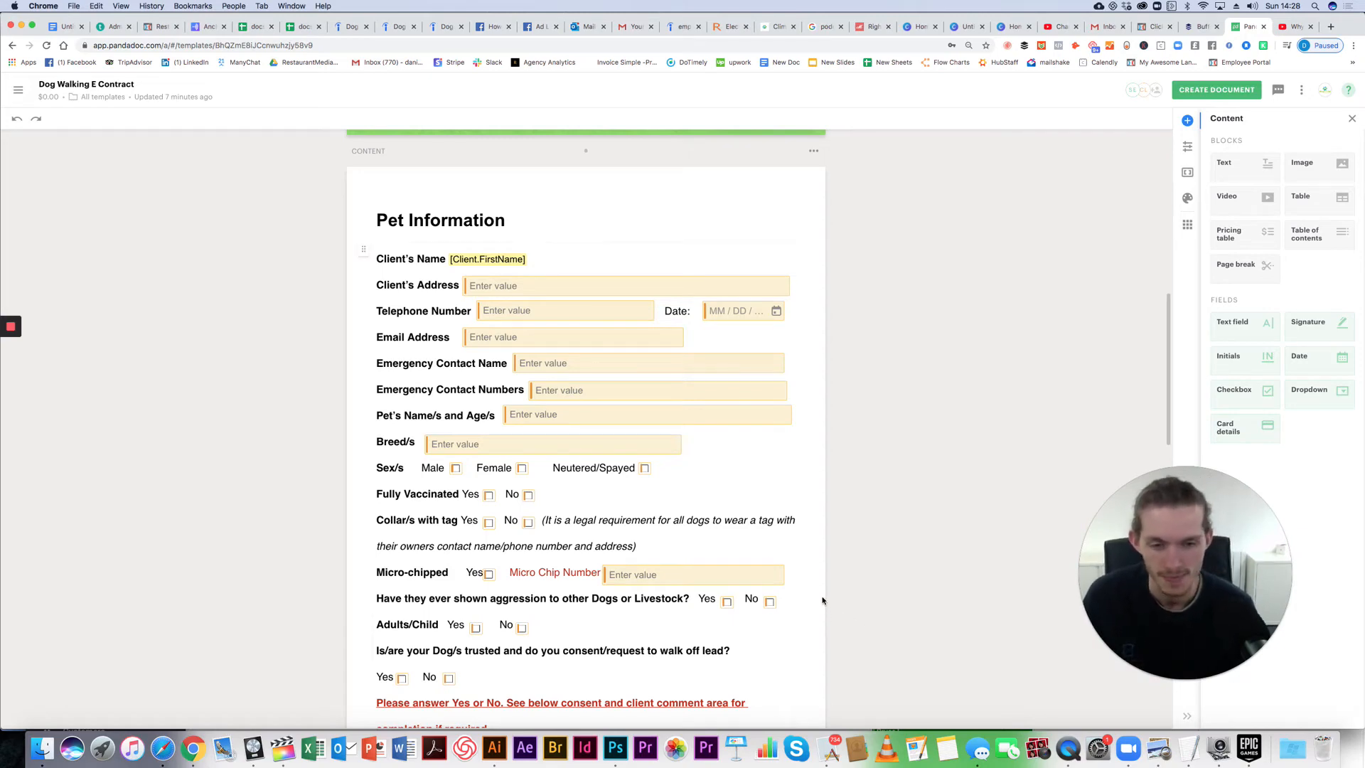
pyautogui.scroll(-5, 823, 601)
pyautogui.scroll(10, 825, 604)
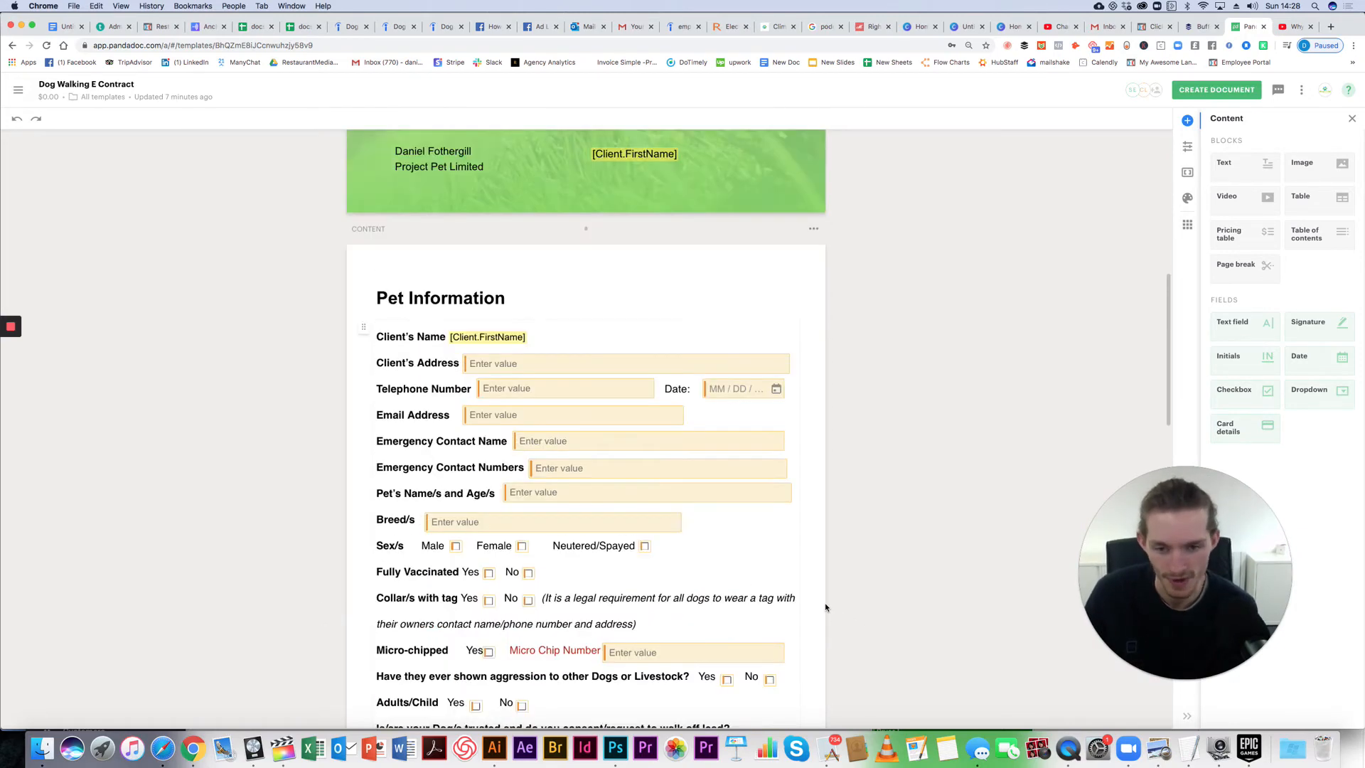
pyautogui.scroll(-1, 407, 331)
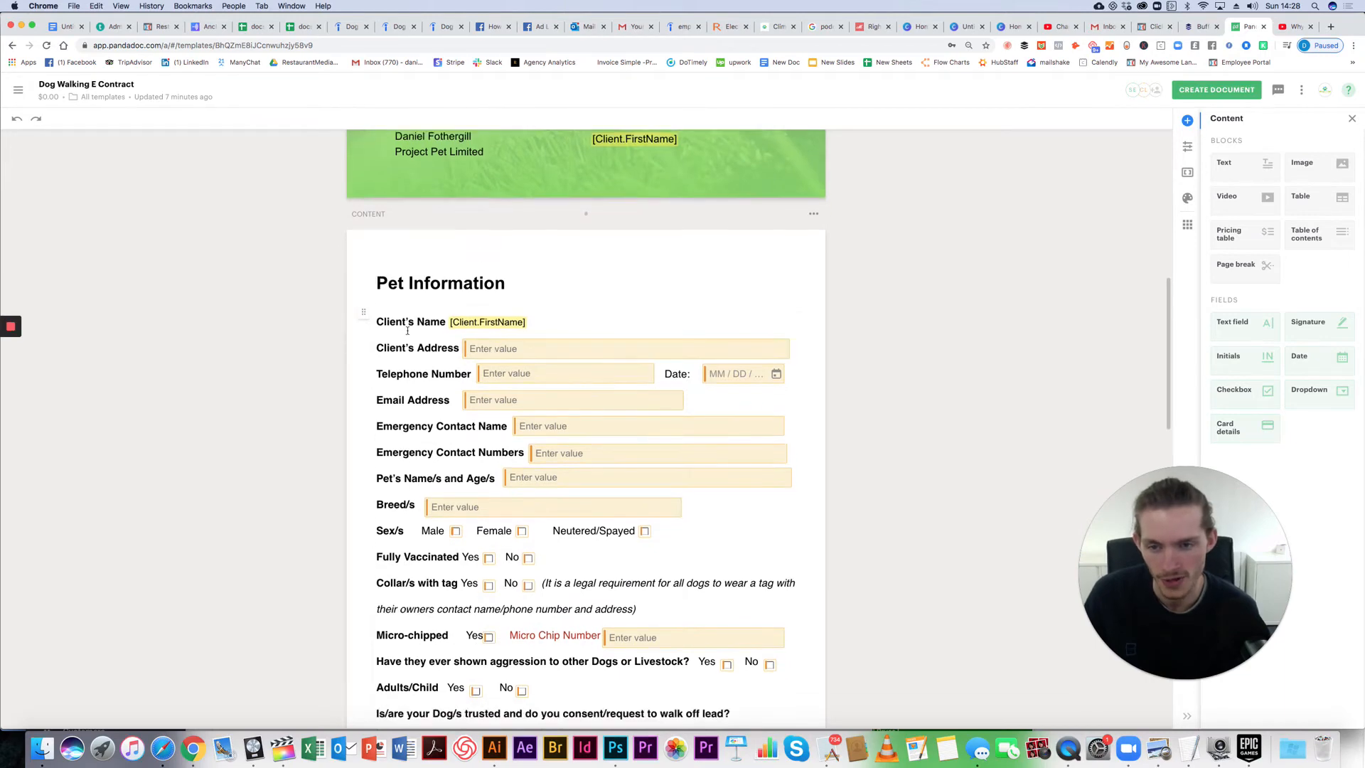
pyautogui.scroll(-3, 455, 370)
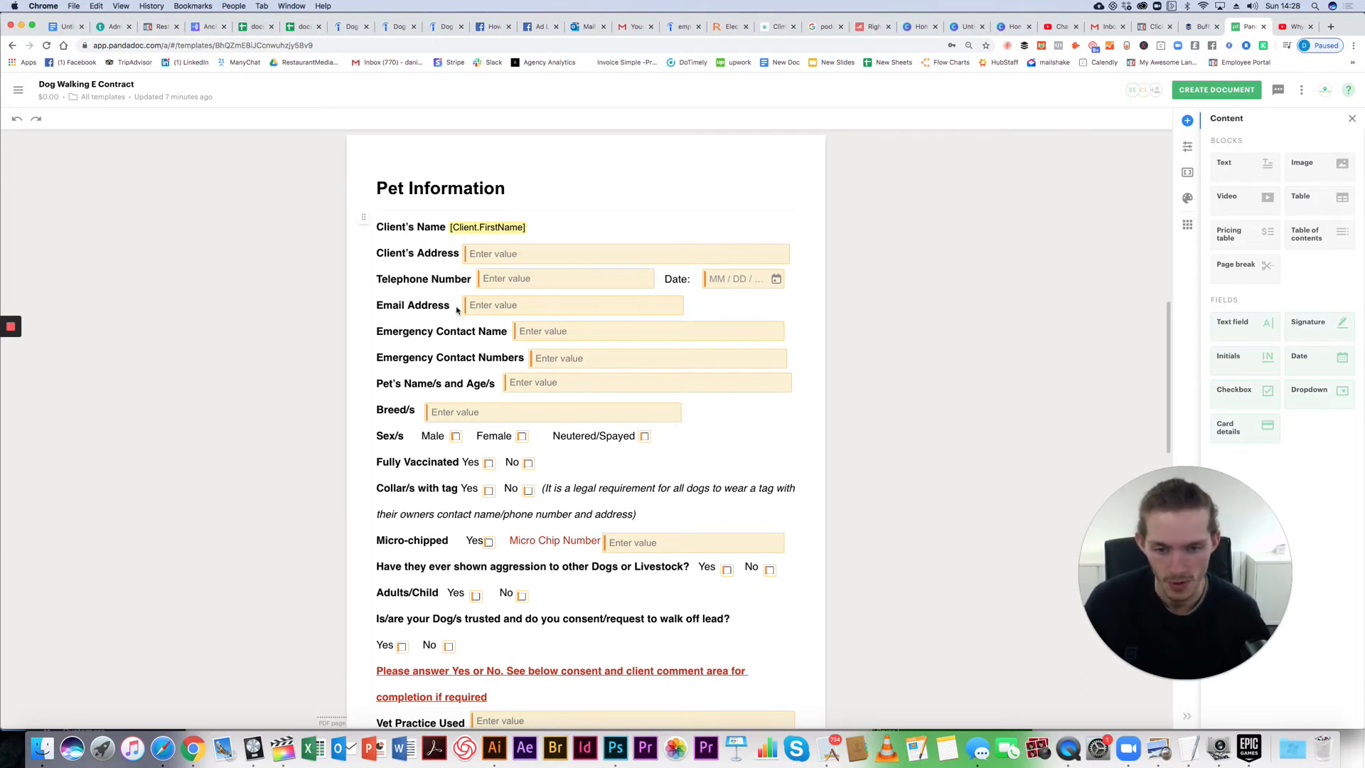
pyautogui.scroll(-1, 534, 415)
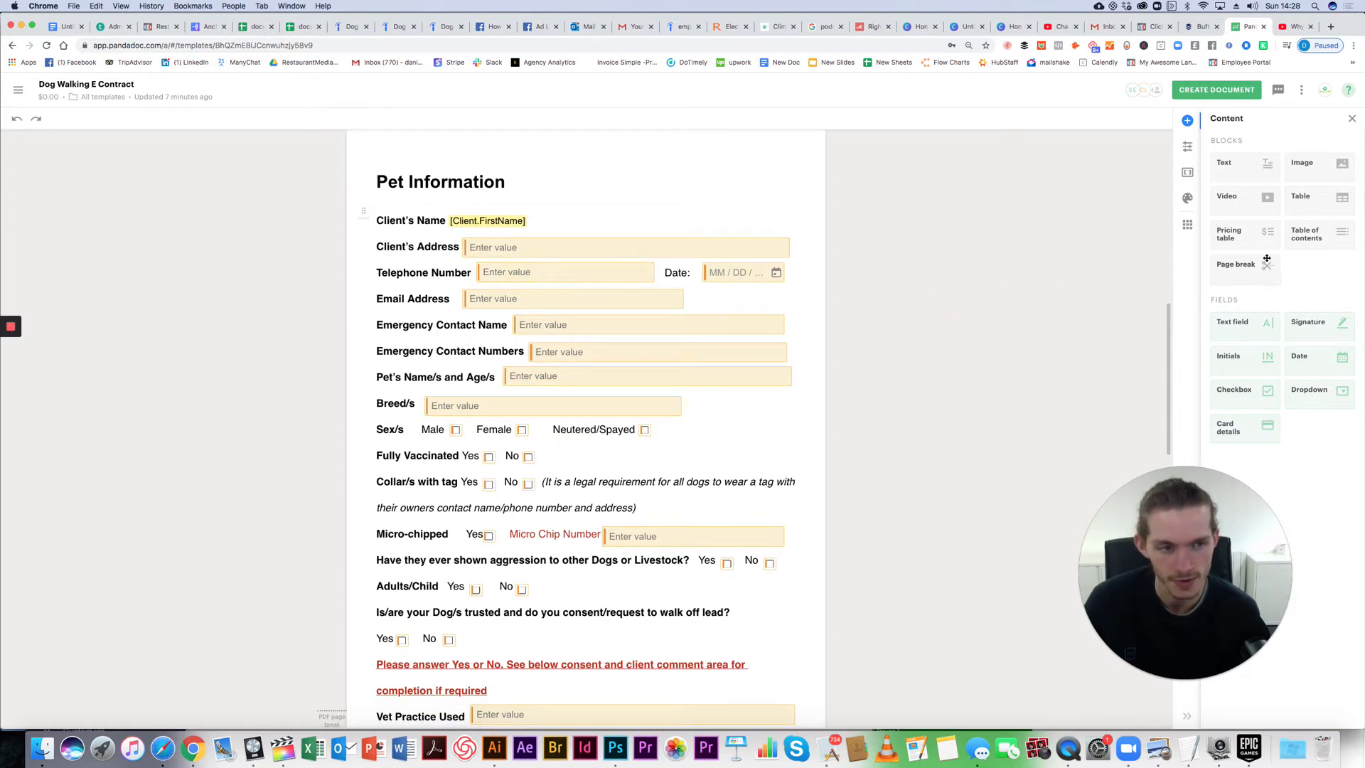
pyautogui.moveTo(1259, 326); pyautogui.dragTo(523, 213)
pyautogui.moveTo(547, 213); pyautogui.dragTo(549, 214)
pyautogui.moveTo(640, 222); pyautogui.dragTo(808, 230)
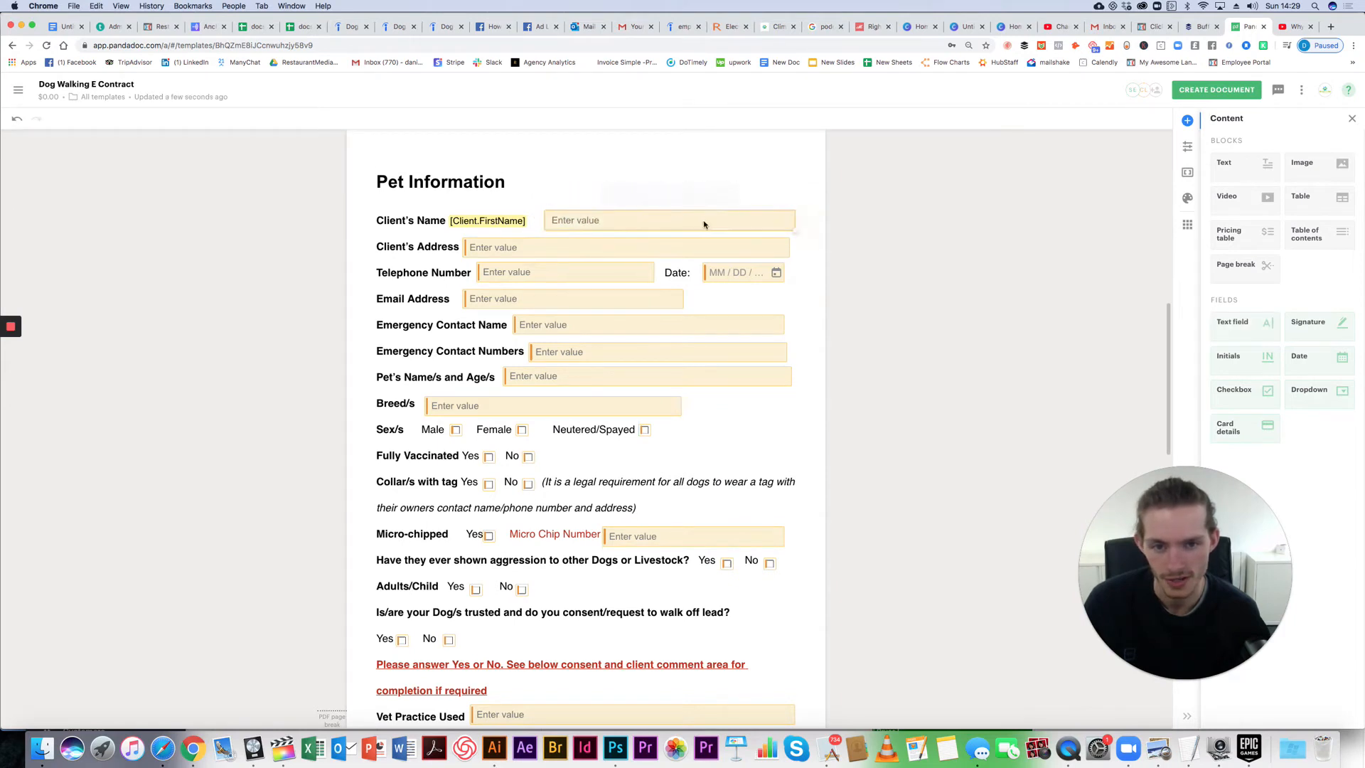
pyautogui.moveTo(681, 221); pyautogui.dragTo(673, 219)
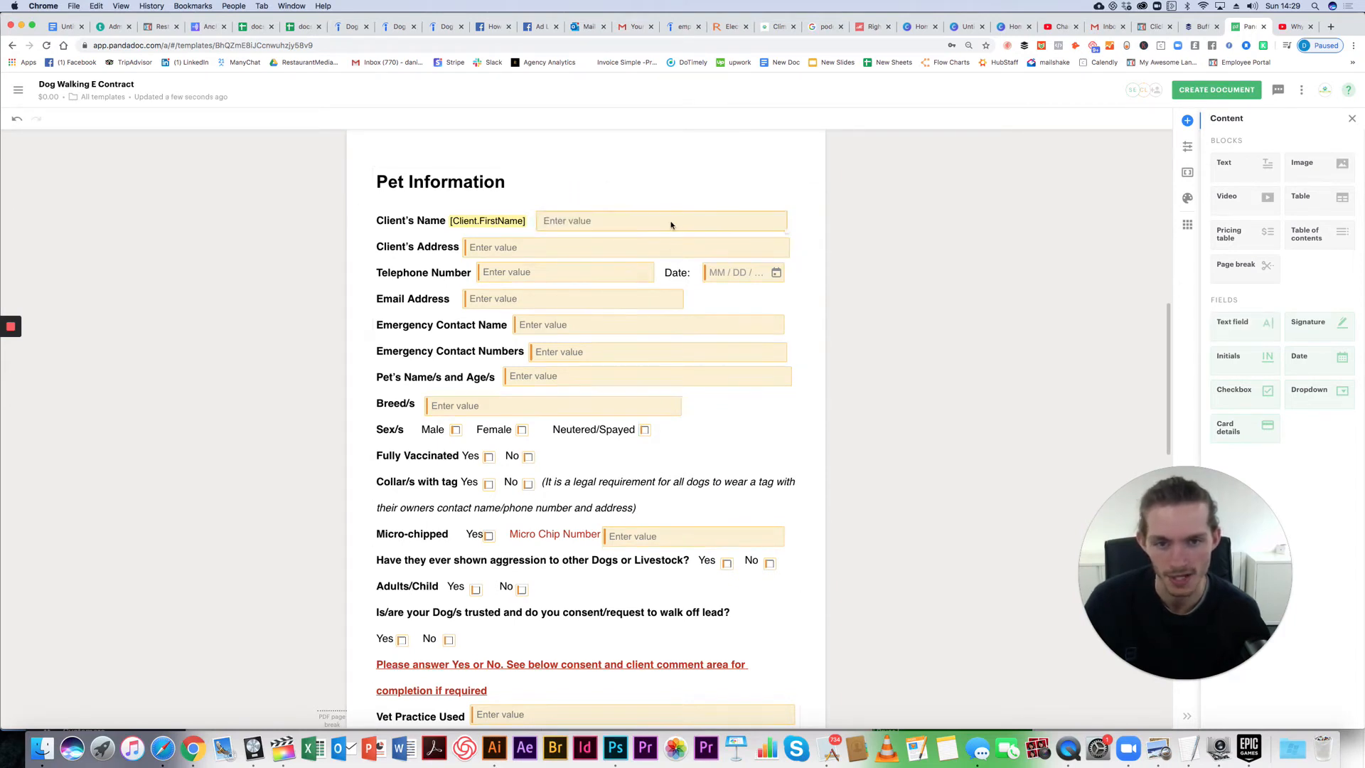
pyautogui.click(671, 225)
pyautogui.click(650, 194)
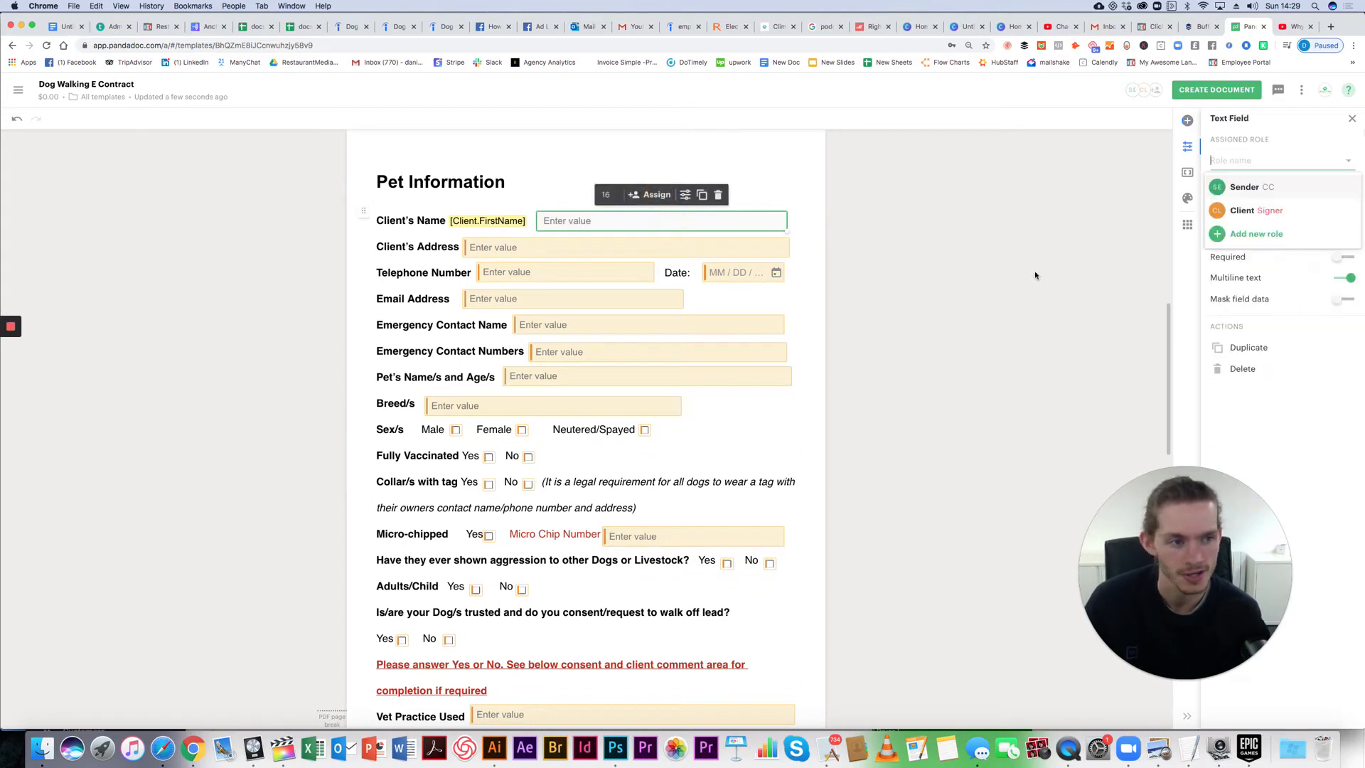
pyautogui.click(1275, 212)
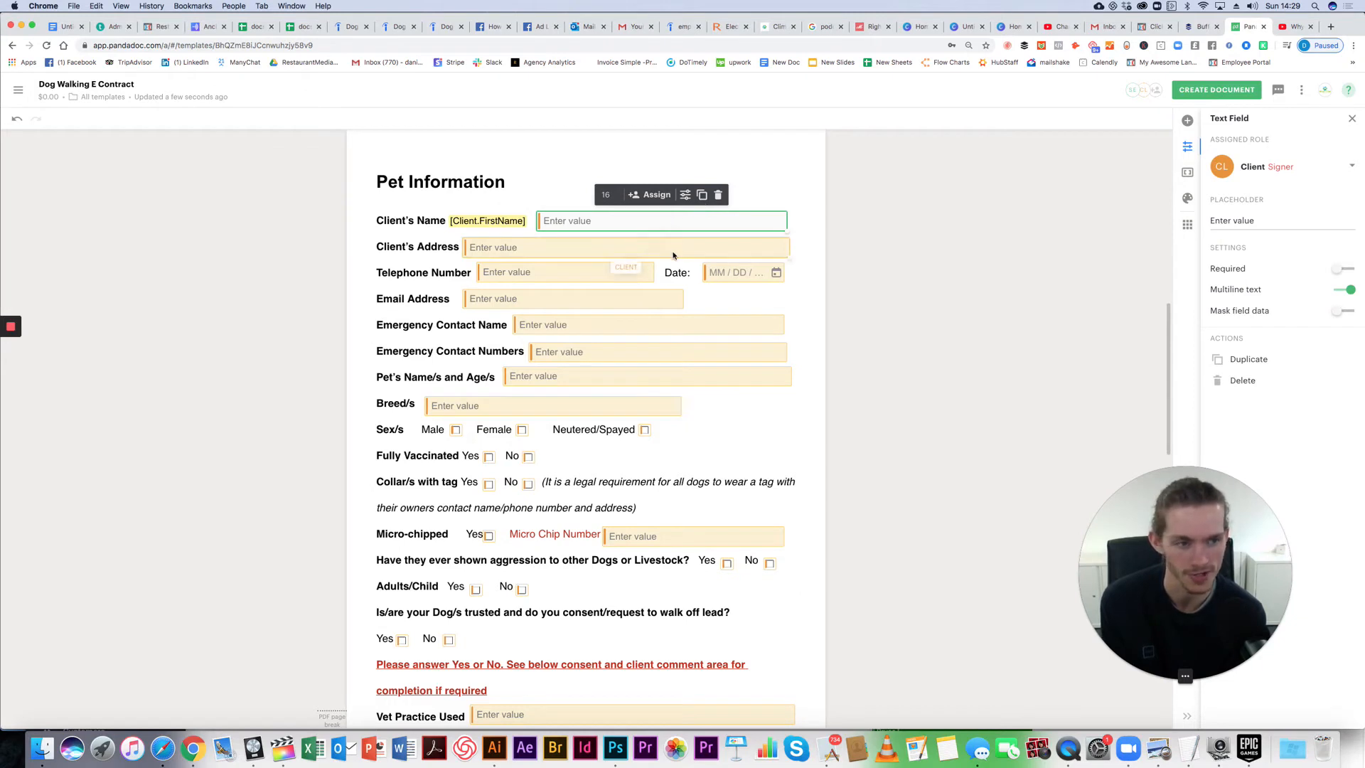
pyautogui.click(718, 194)
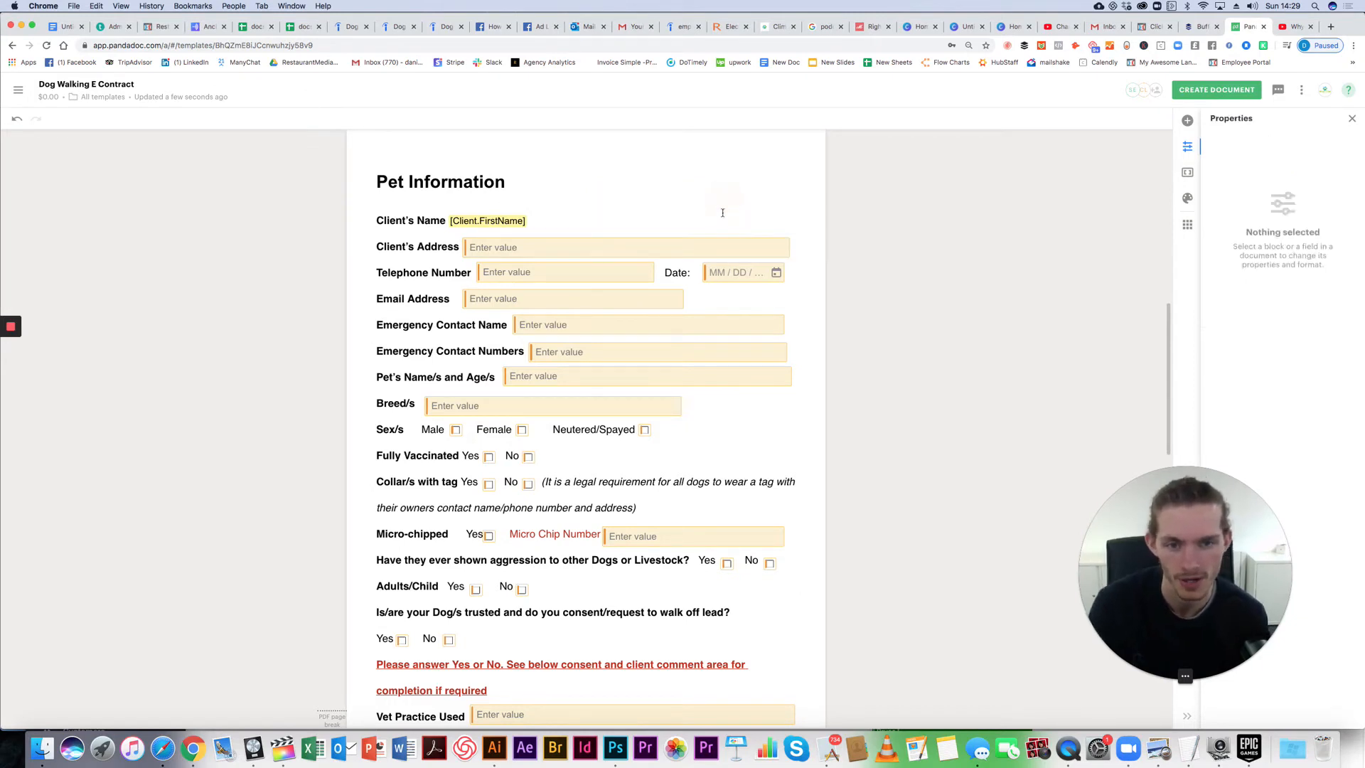
pyautogui.click(551, 249)
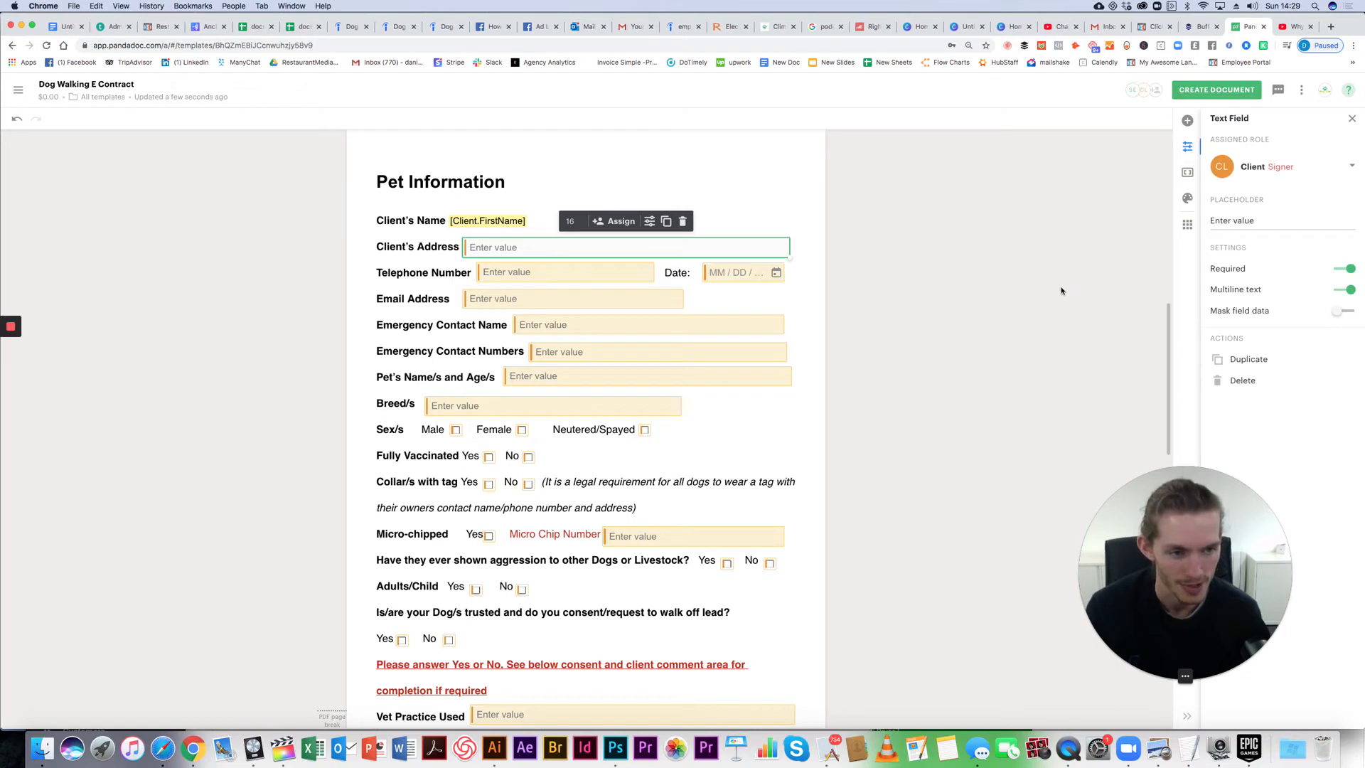
pyautogui.click(926, 309)
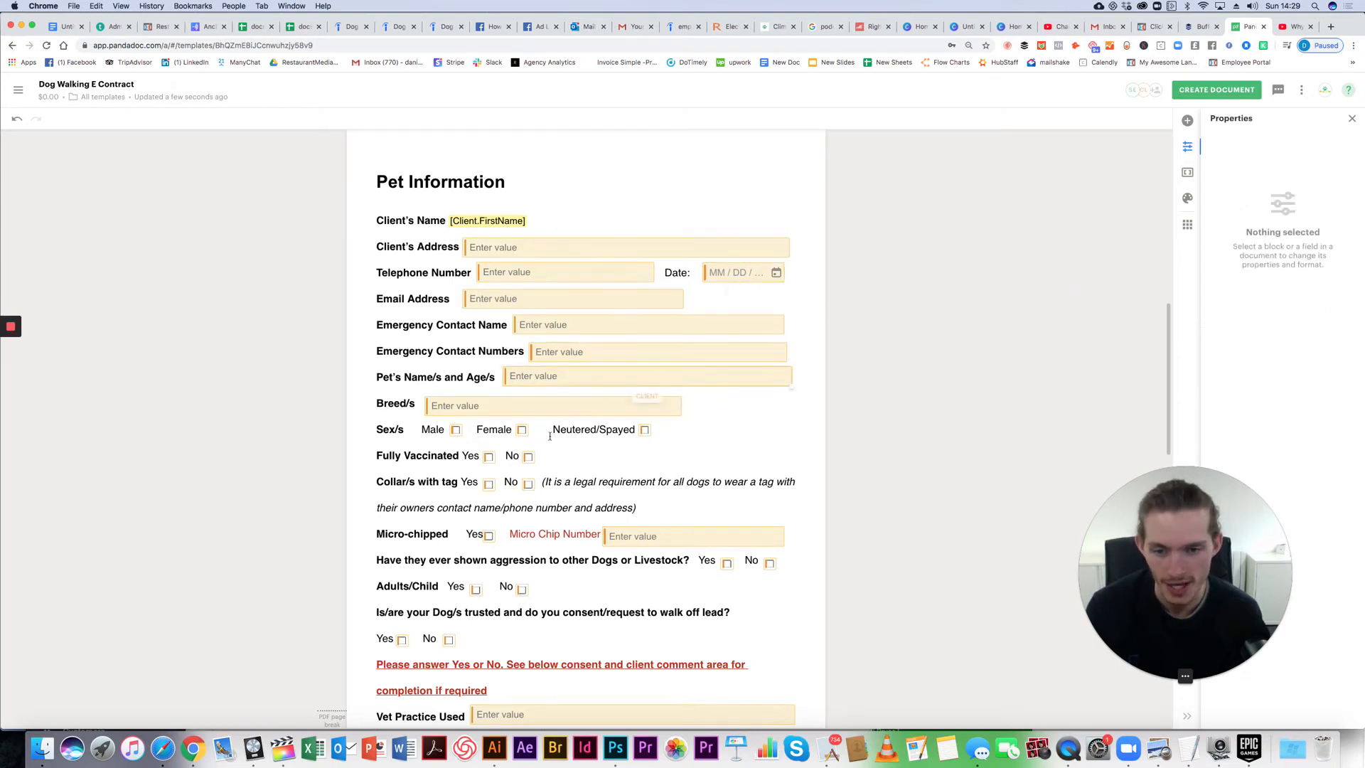
pyautogui.click(660, 413)
pyautogui.click(720, 423)
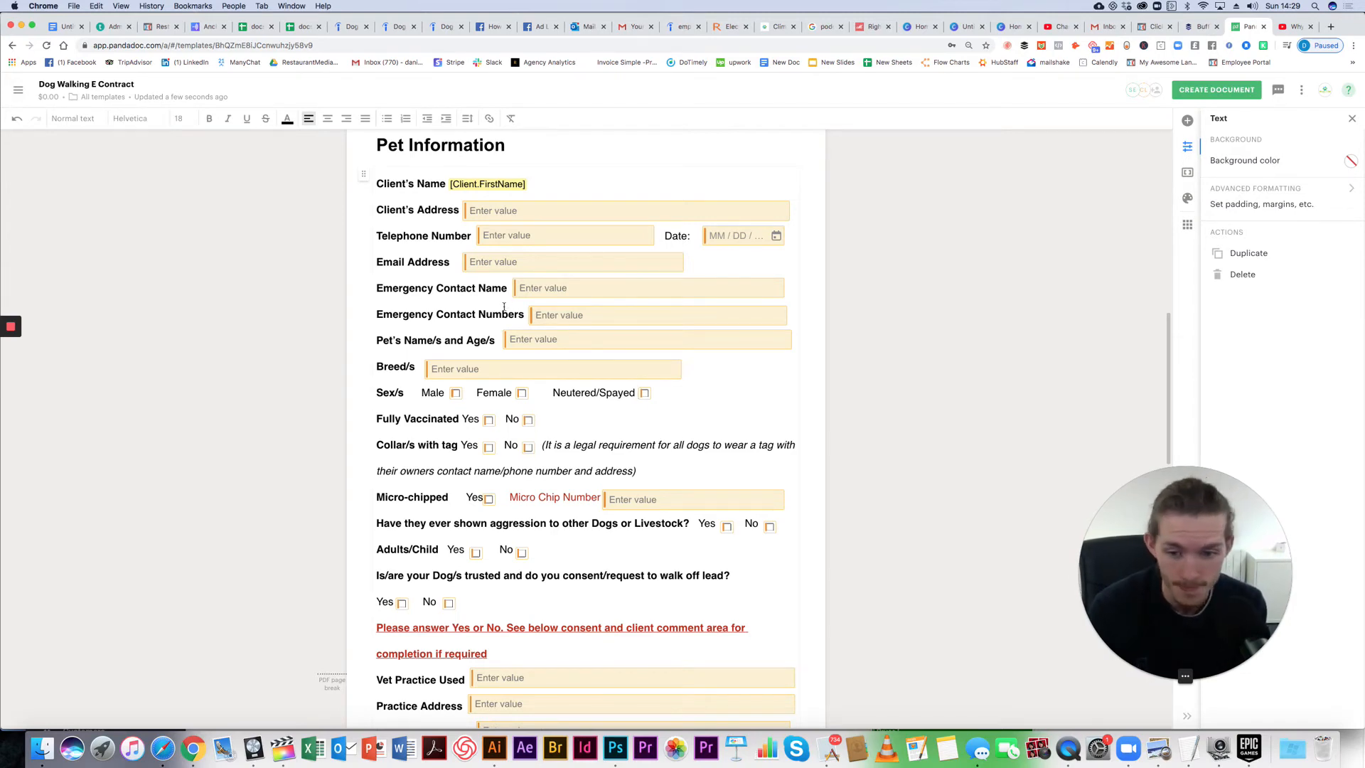
pyautogui.click(623, 499)
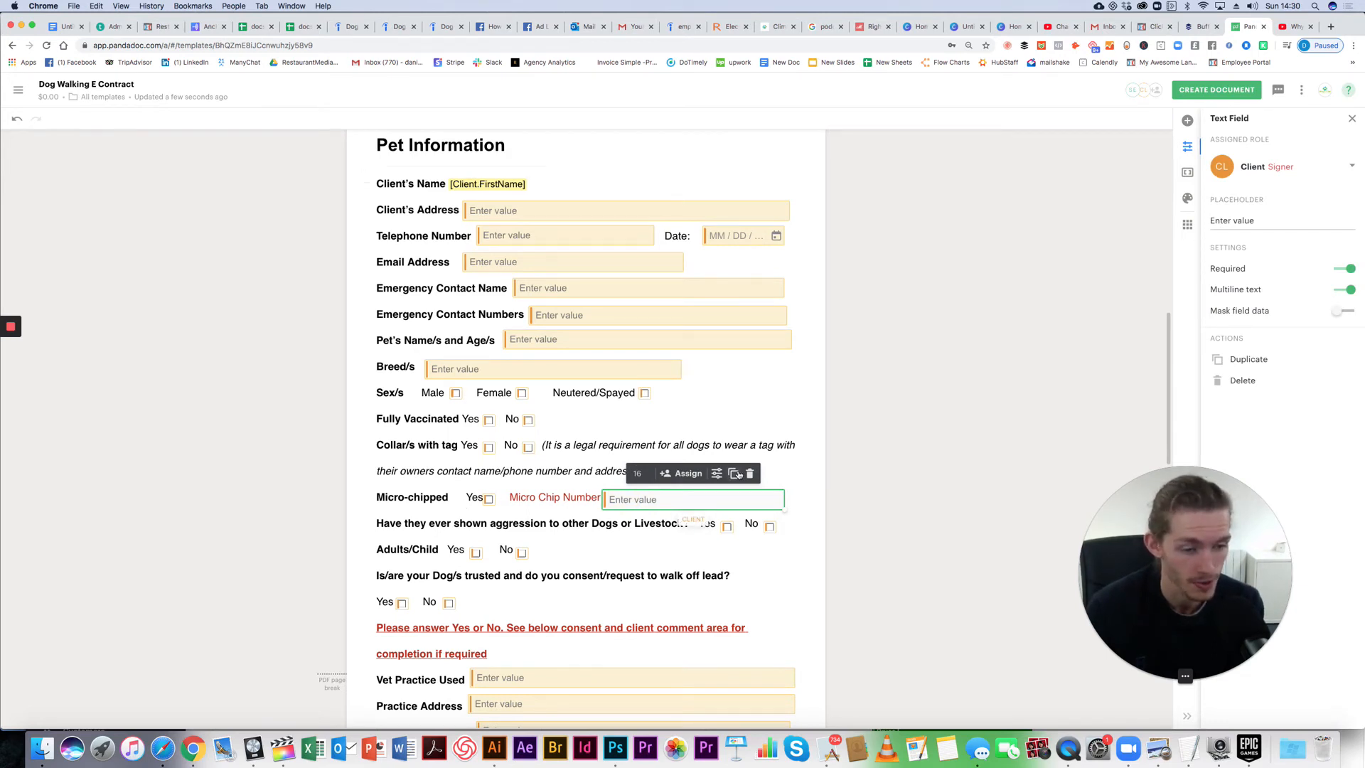
pyautogui.scroll(-2, 511, 455)
pyautogui.scroll(-5, 493, 435)
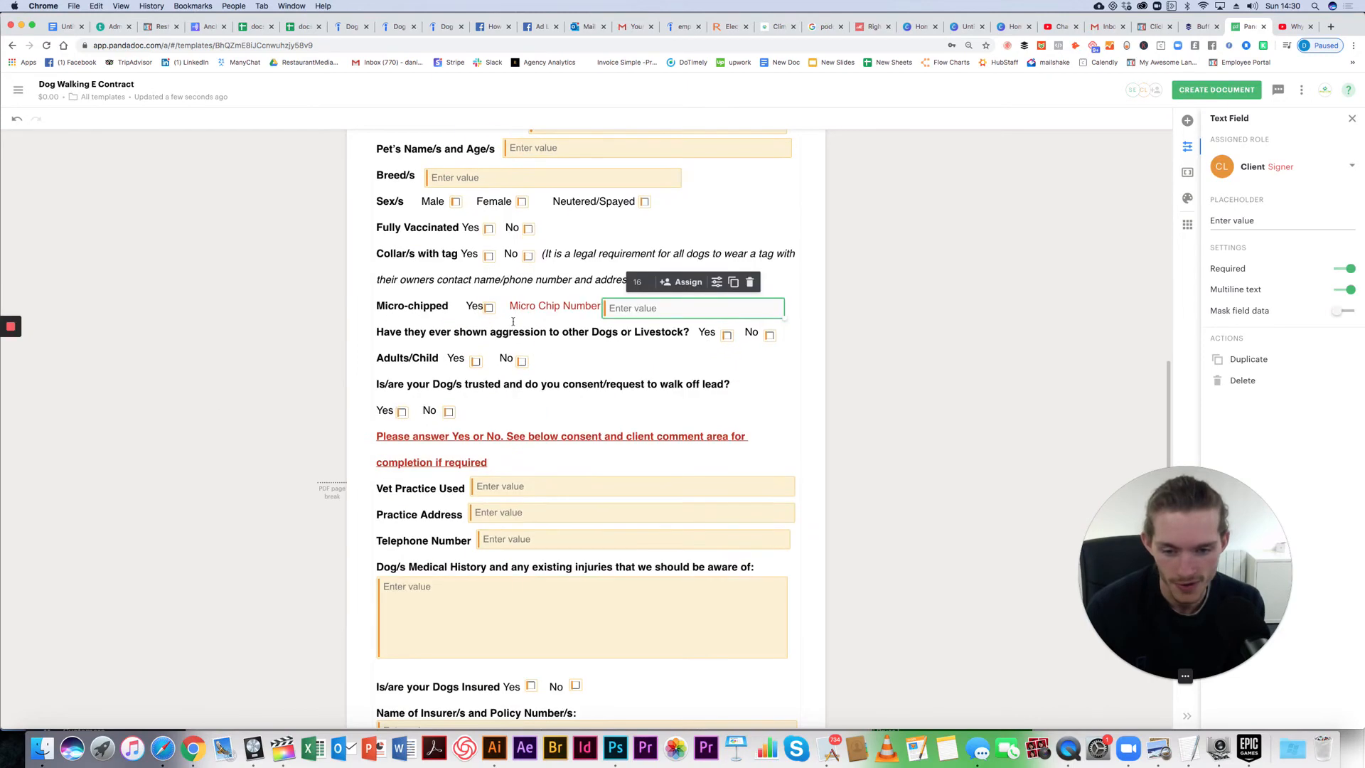
pyautogui.scroll(10, 771, 249)
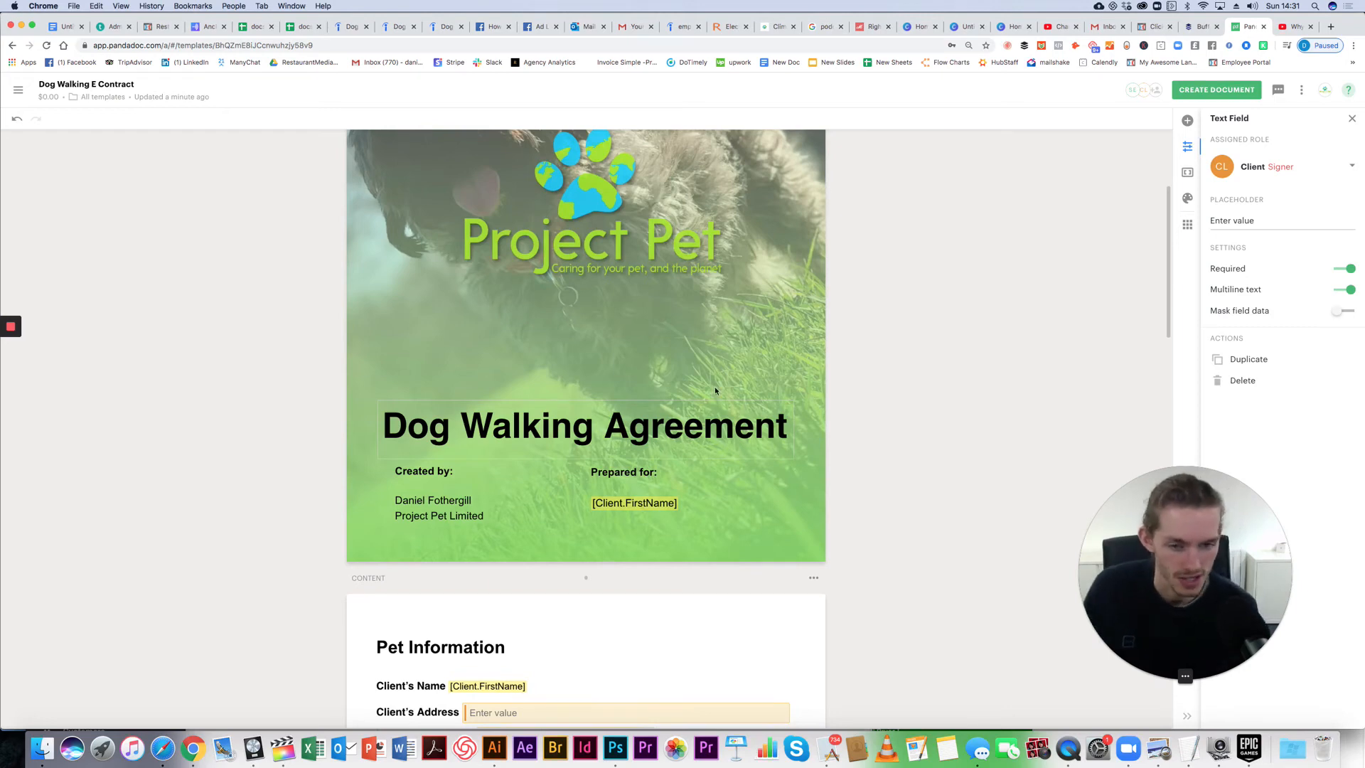
pyautogui.scroll(-15, 836, 363)
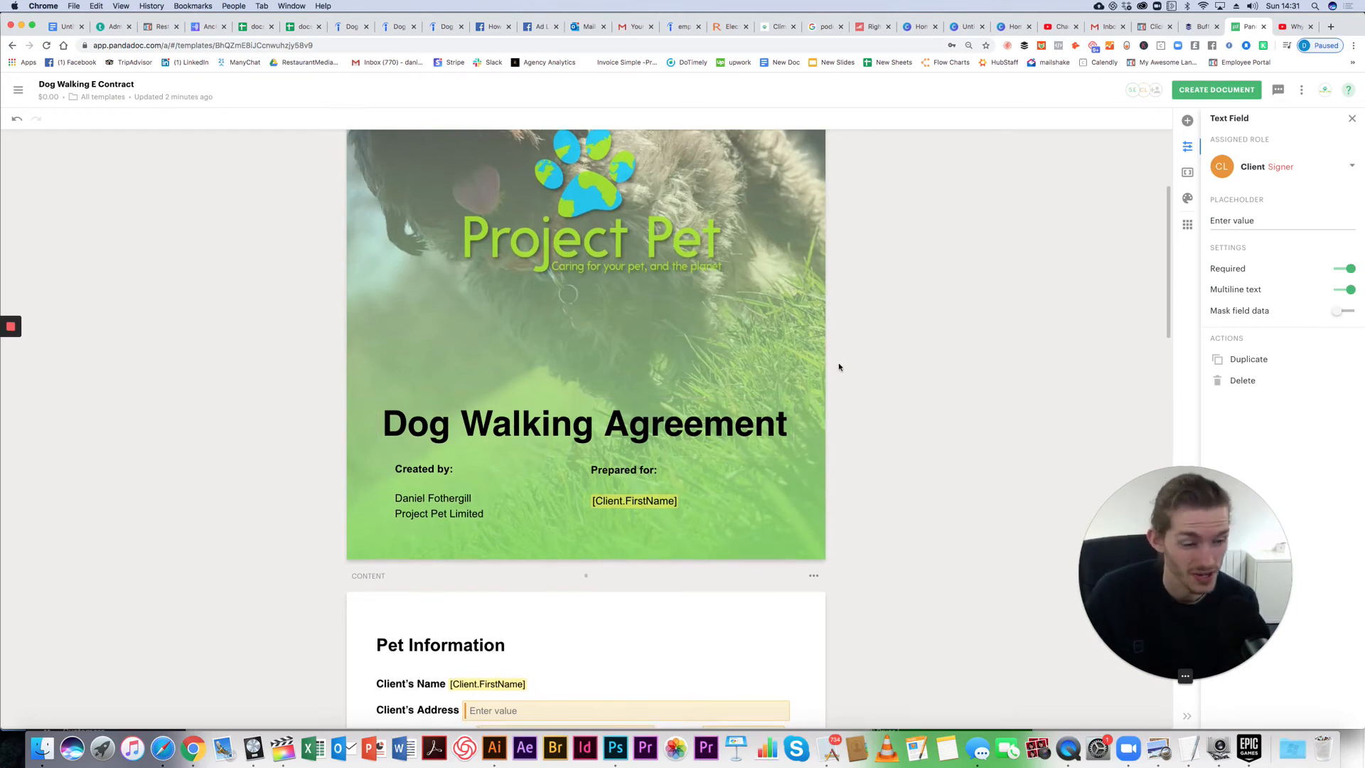
pyautogui.scroll(2, 816, 389)
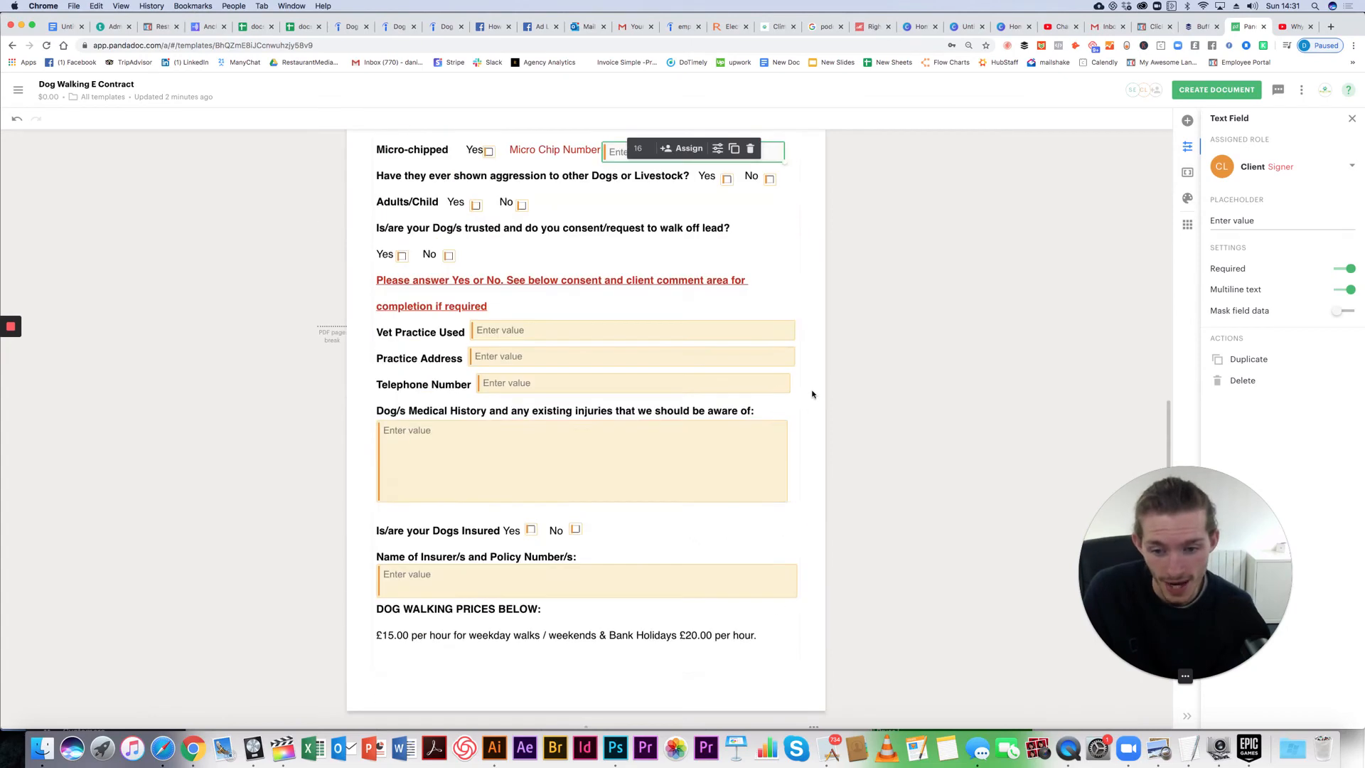
pyautogui.scroll(-2, 487, 462)
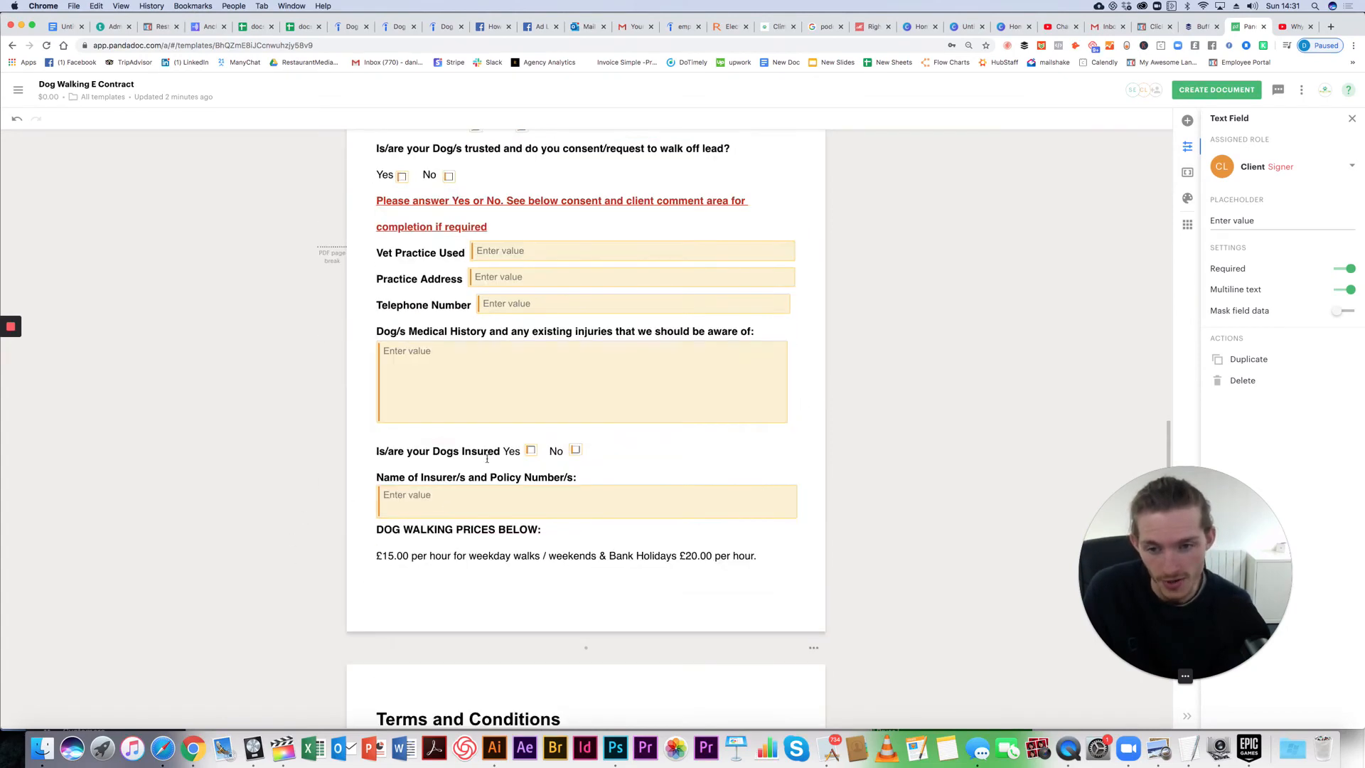
pyautogui.scroll(-1, 496, 378)
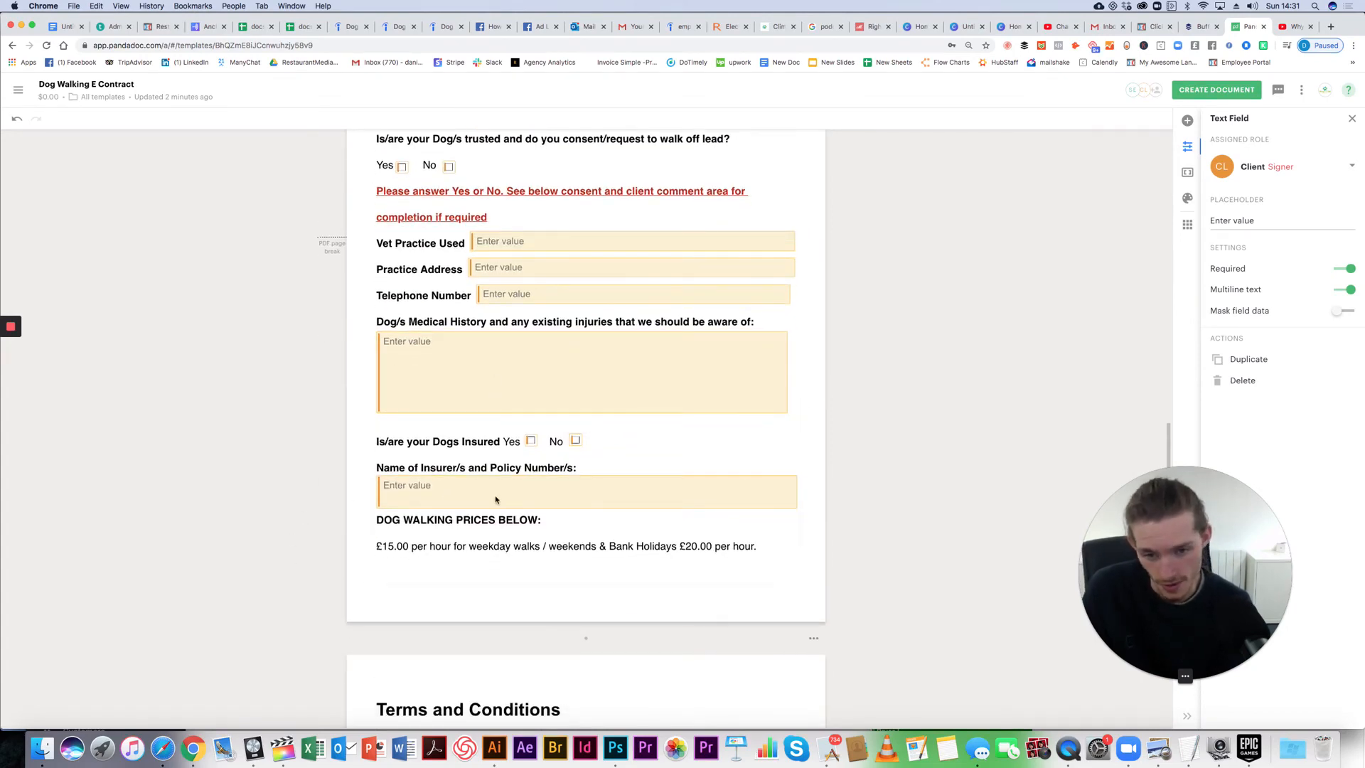
pyautogui.scroll(-1, 497, 492)
pyautogui.scroll(-6, 498, 492)
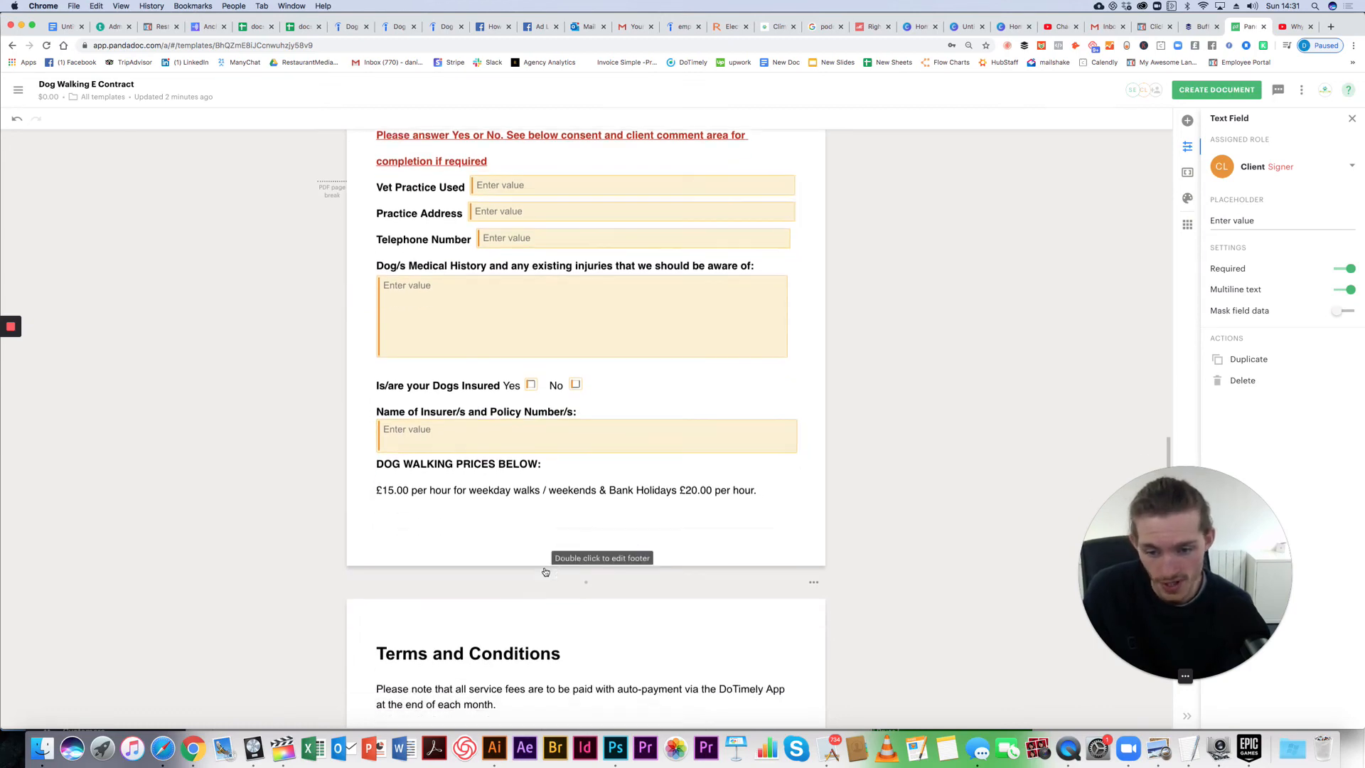
pyautogui.scroll(-5, 374, 474)
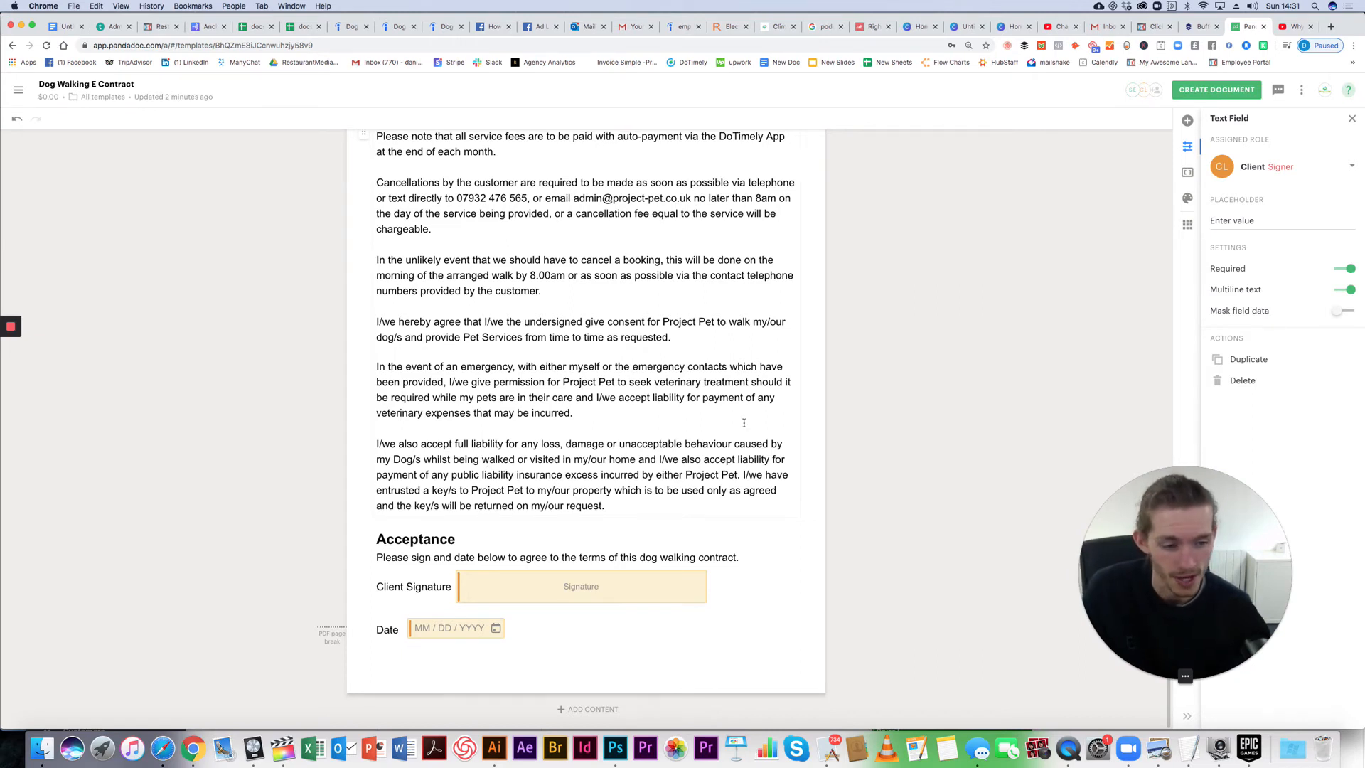
pyautogui.click(603, 585)
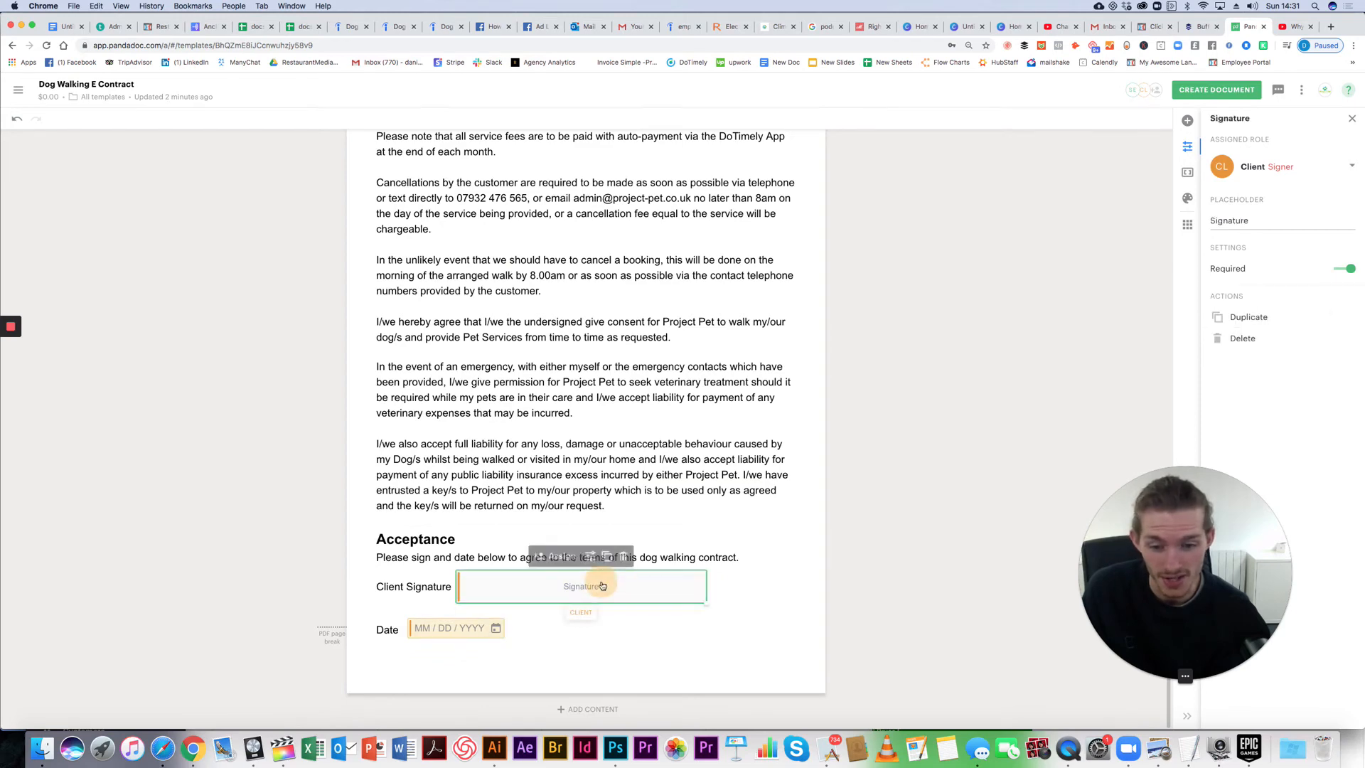
pyautogui.click(997, 348)
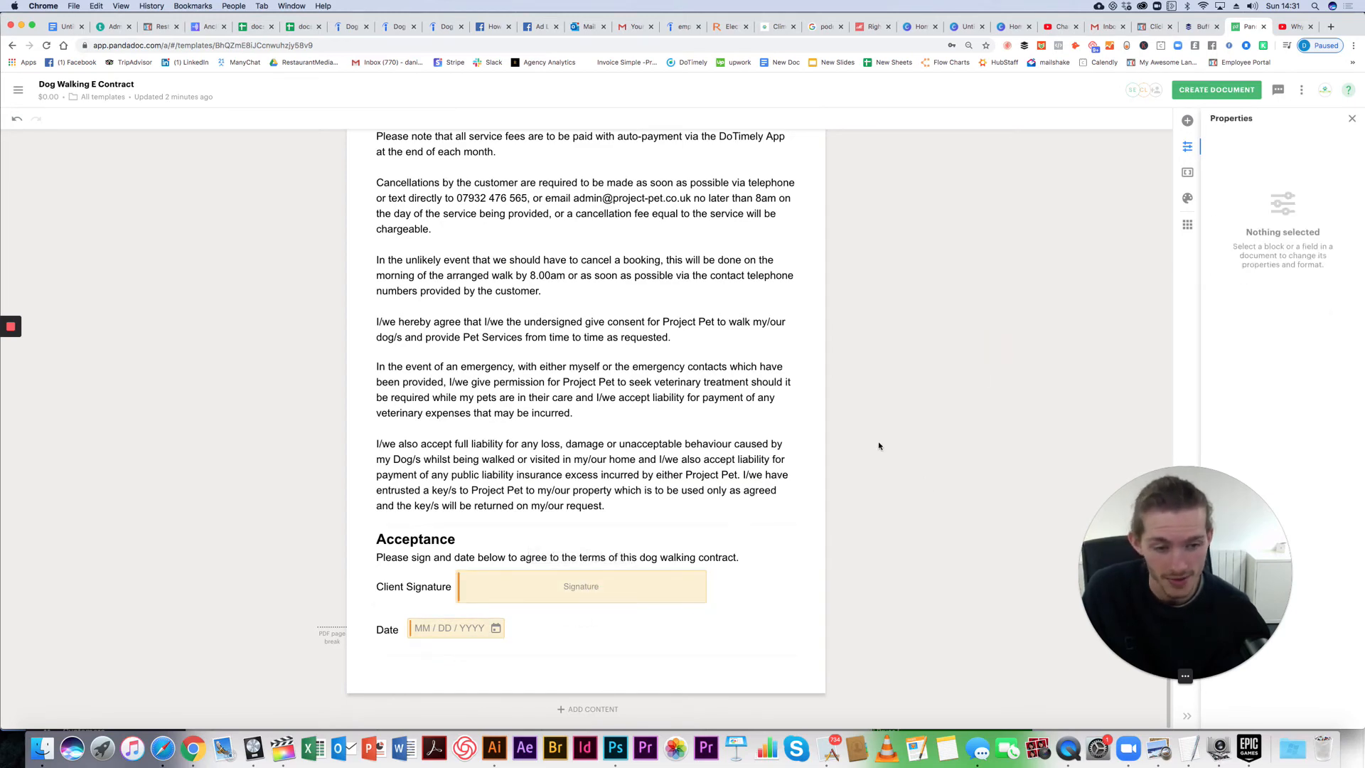
pyautogui.scroll(20, 841, 420)
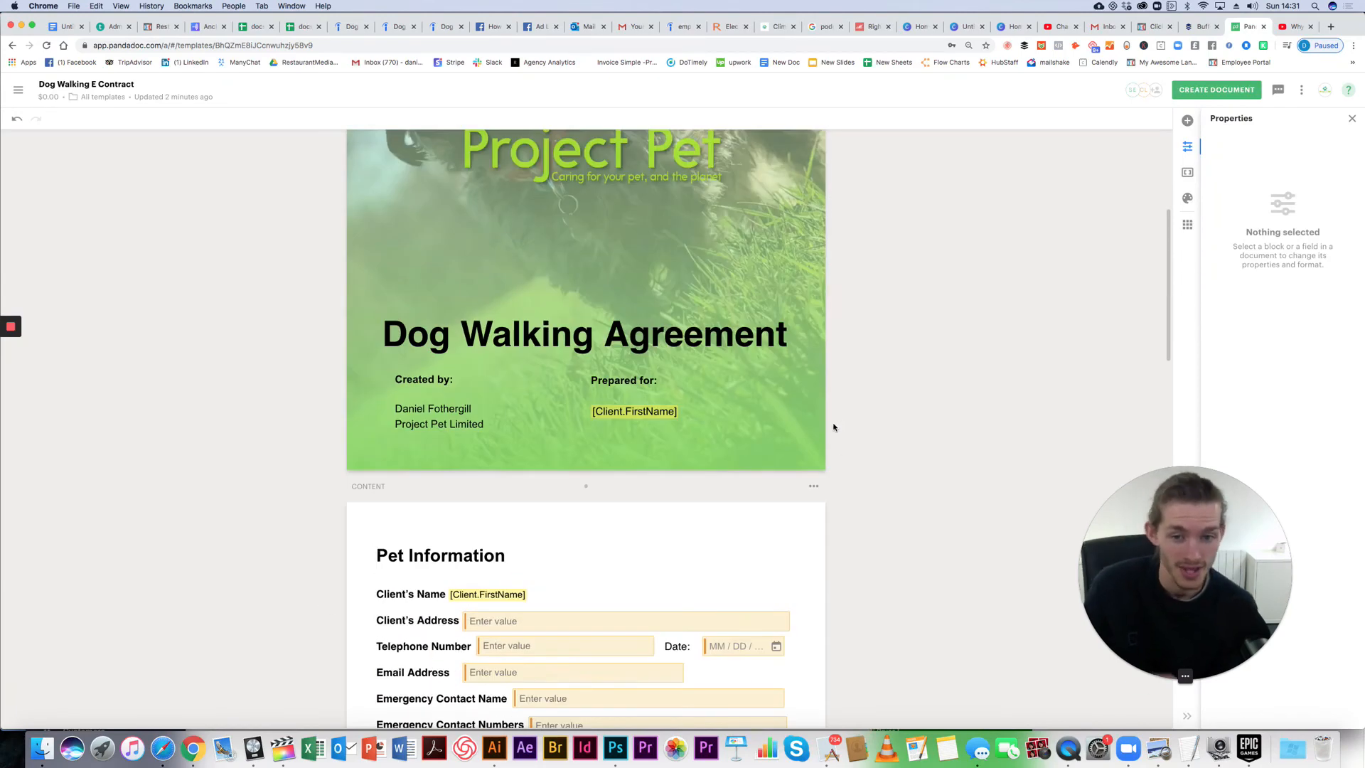
pyautogui.scroll(5, 834, 426)
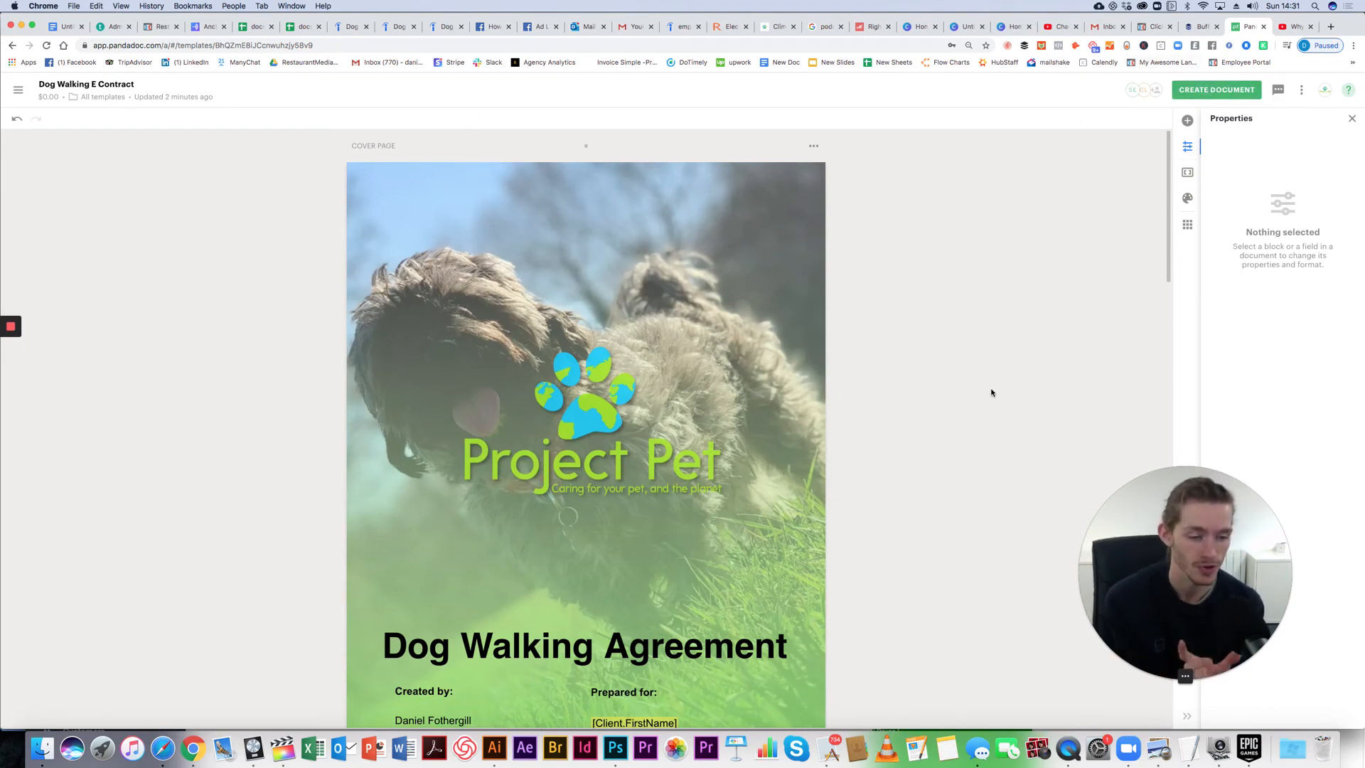
pyautogui.scroll(-3, 566, 603)
pyautogui.scroll(3, 566, 602)
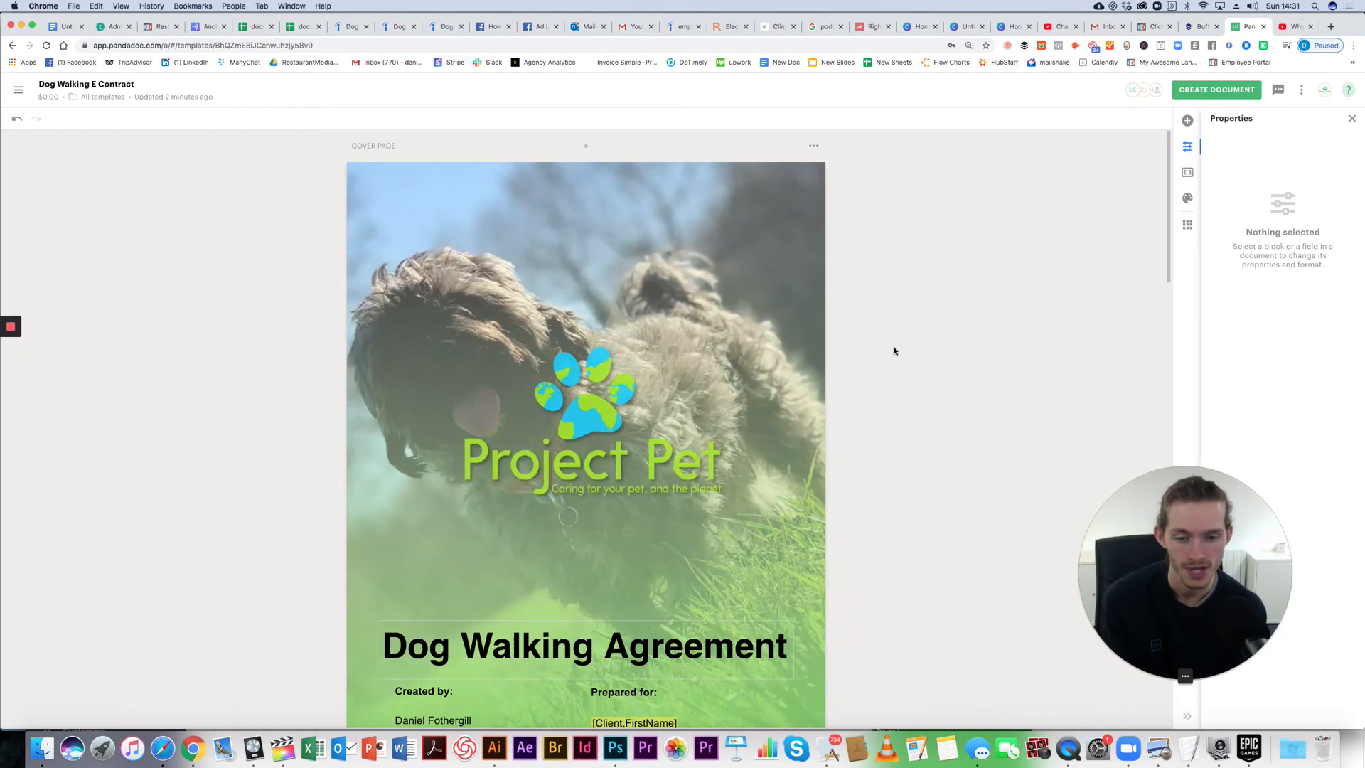
pyautogui.click(1193, 96)
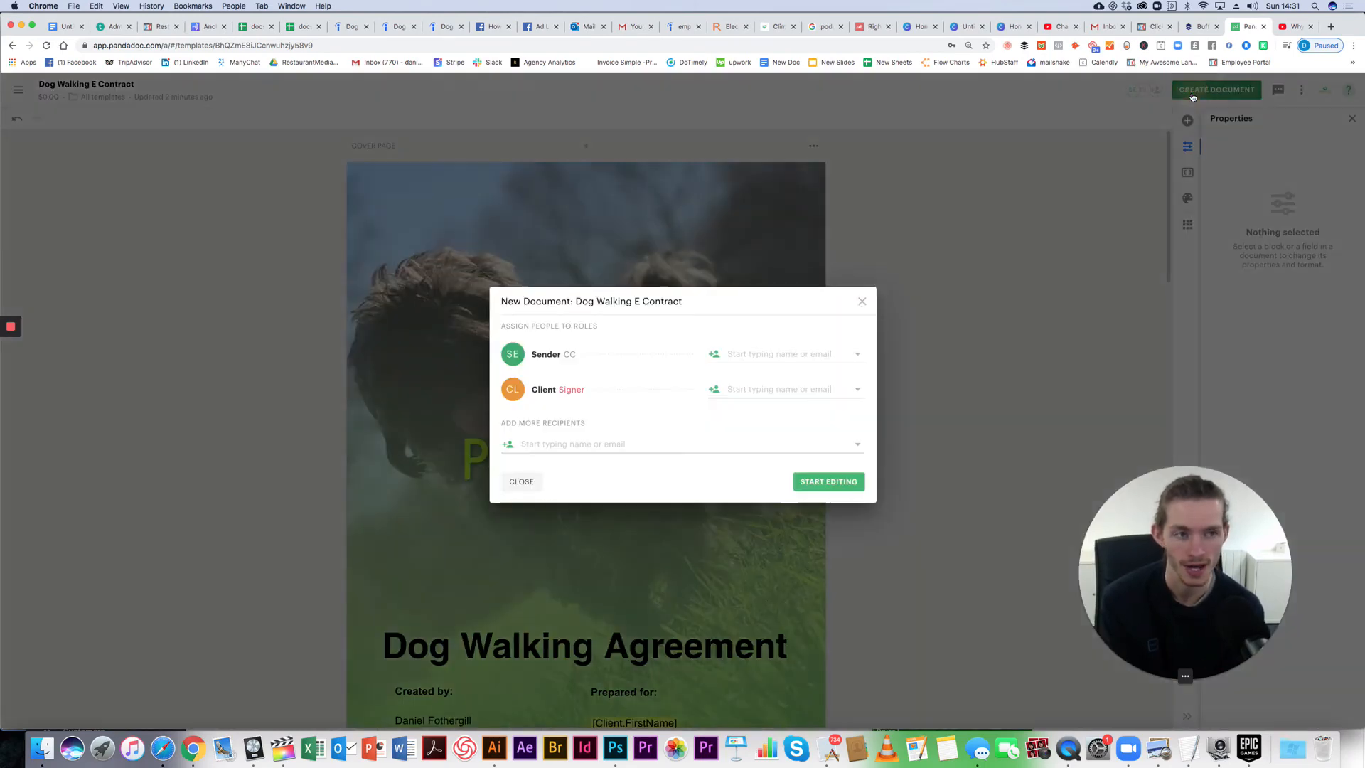
pyautogui.click(772, 388)
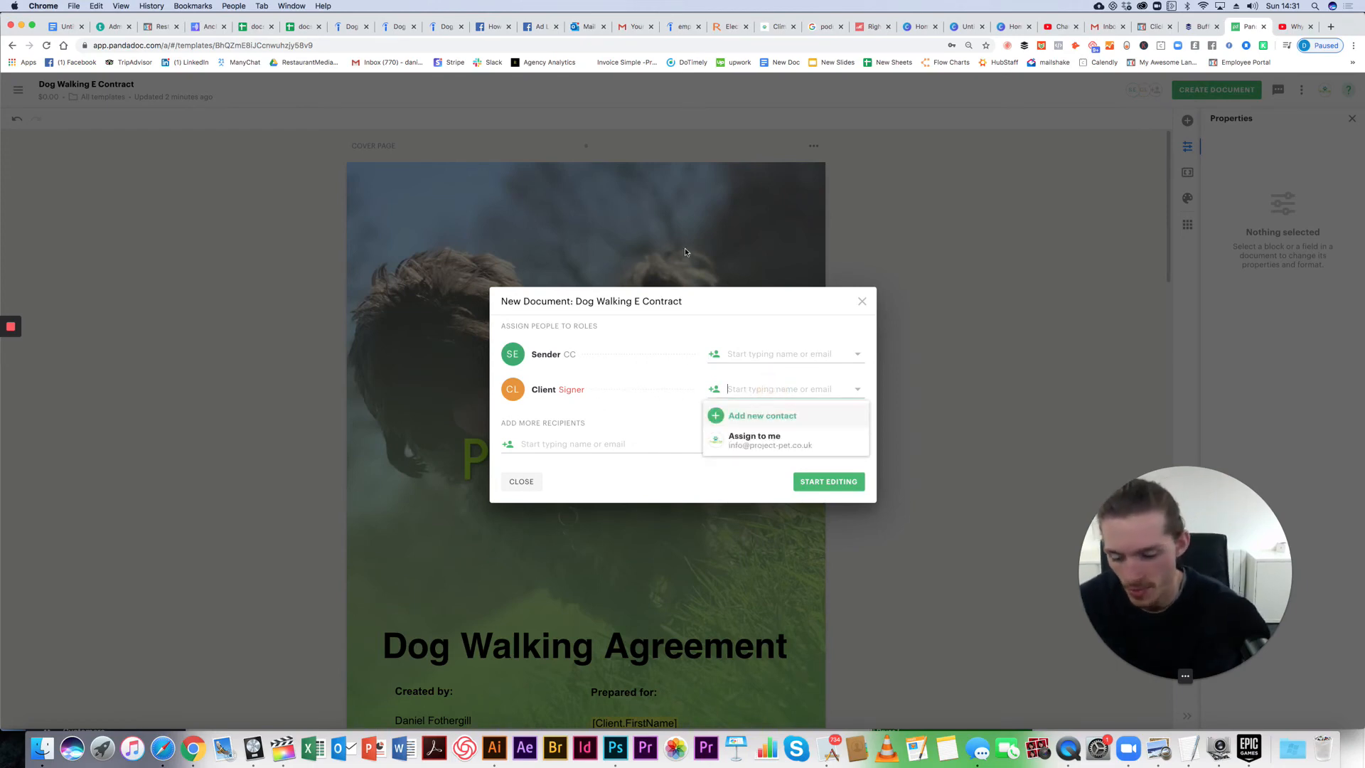
pyautogui.write('Jane')
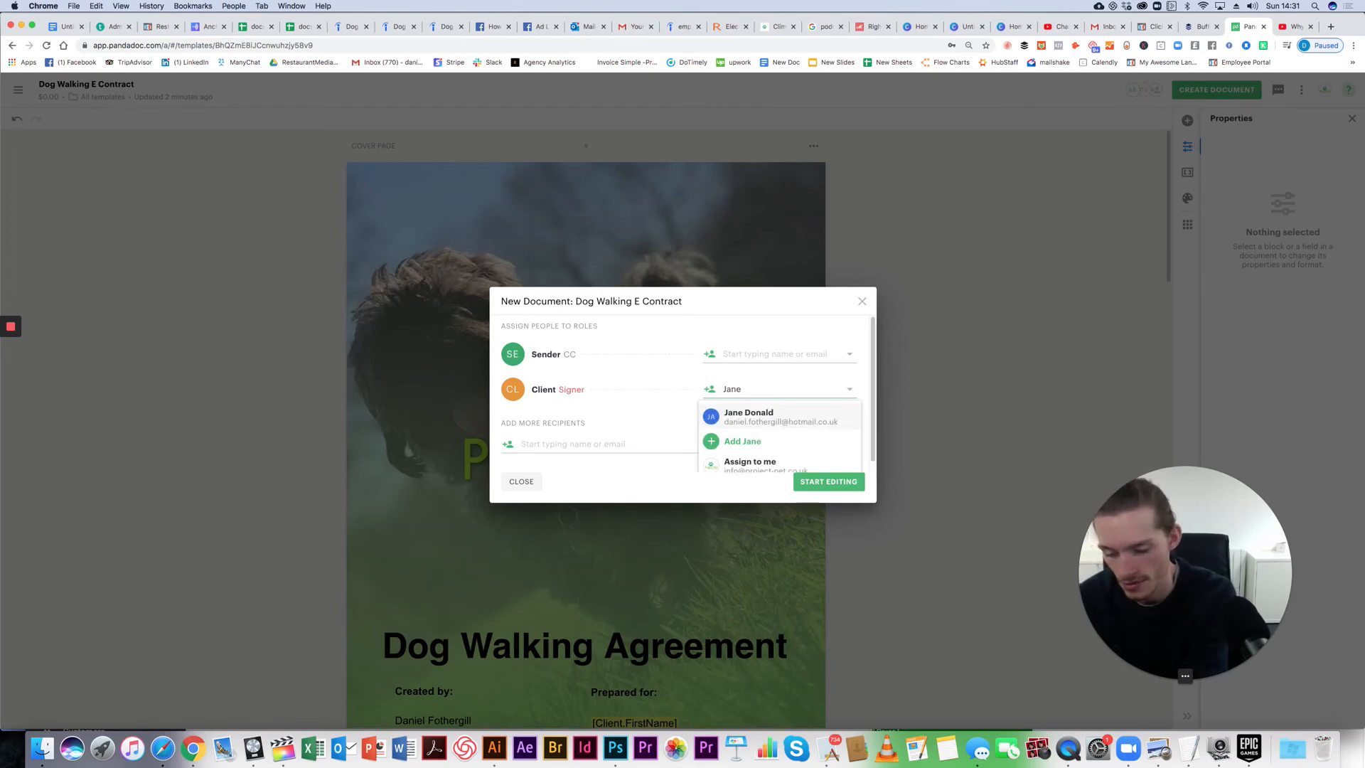
pyautogui.press('BackSpace')
pyautogui.press('BackSpace')
pyautogui.press('BackSpace')
pyautogui.press('BackSpace')
pyautogui.press('BackSpace')
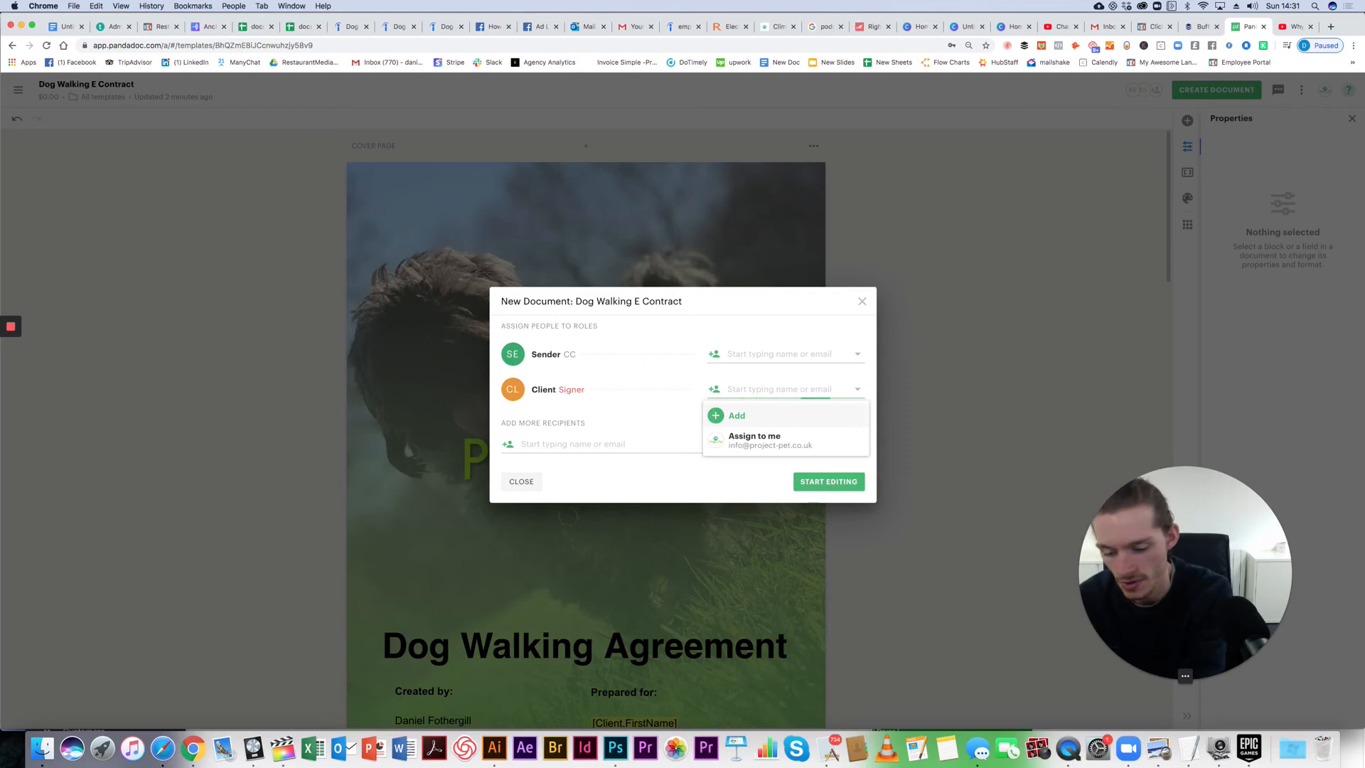
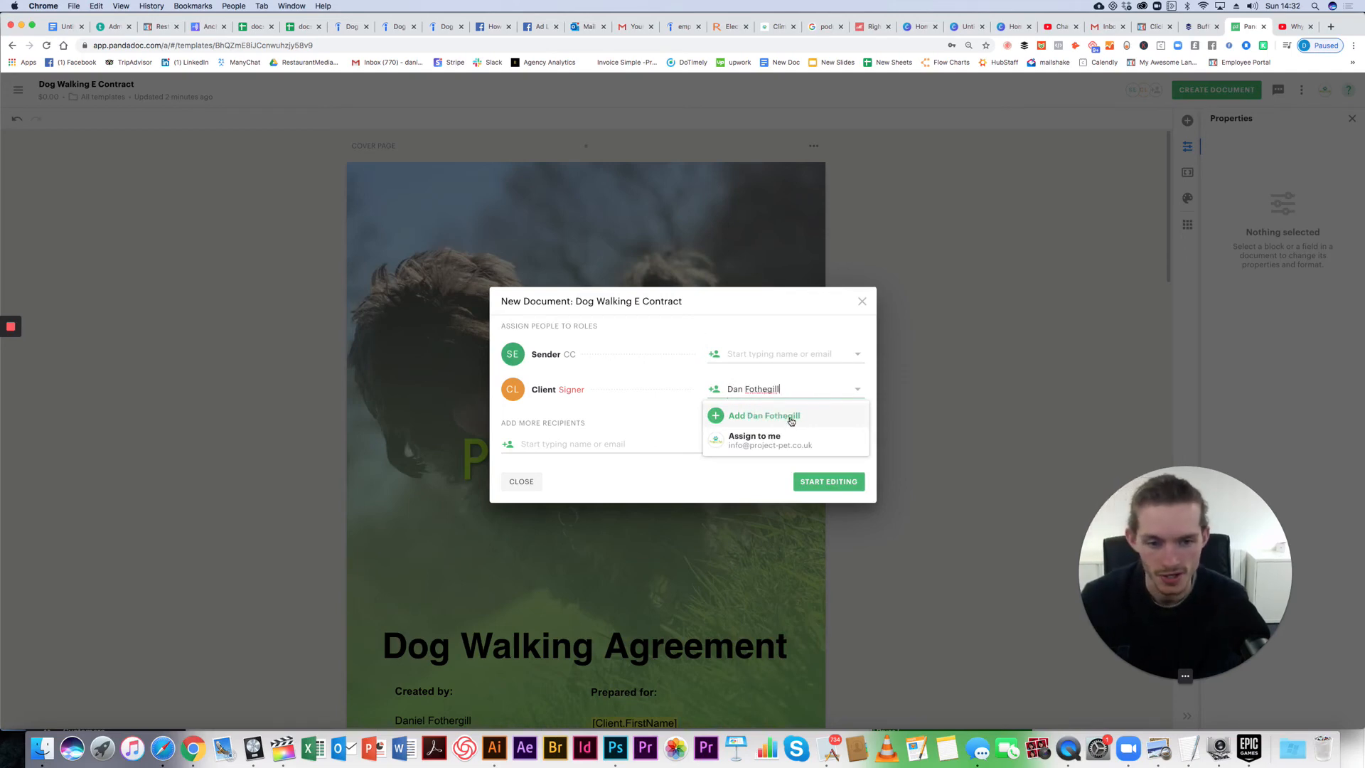
pyautogui.click(791, 421)
pyautogui.click(804, 367)
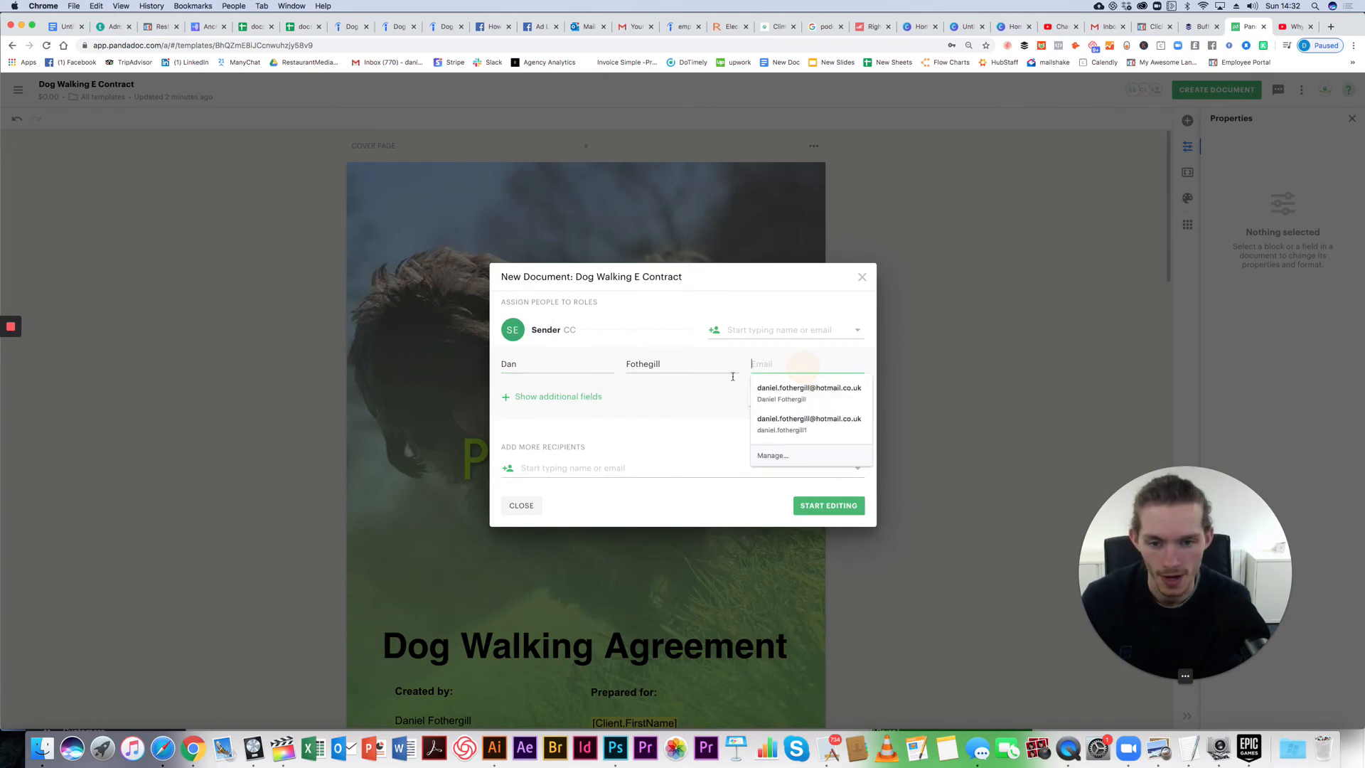
pyautogui.click(706, 396)
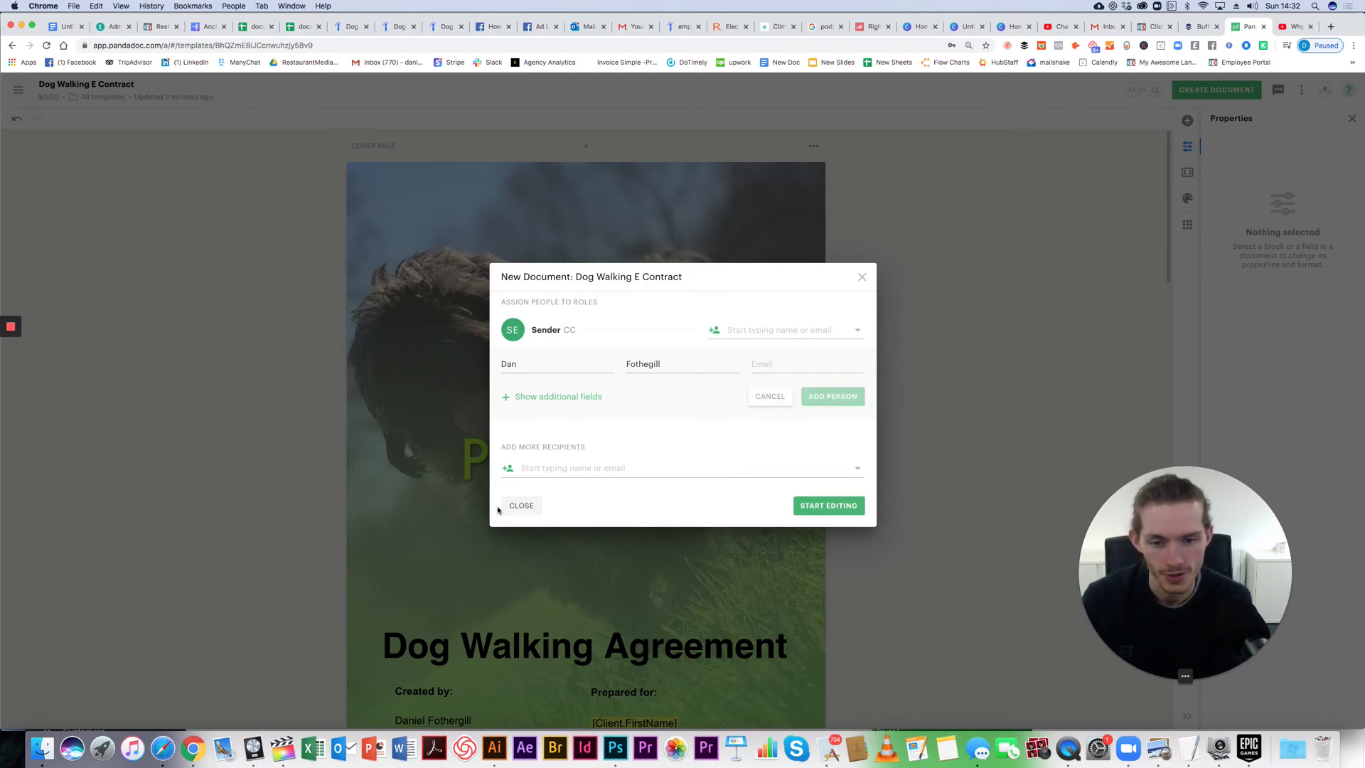
pyautogui.click(521, 505)
pyautogui.scroll(-2, 701, 475)
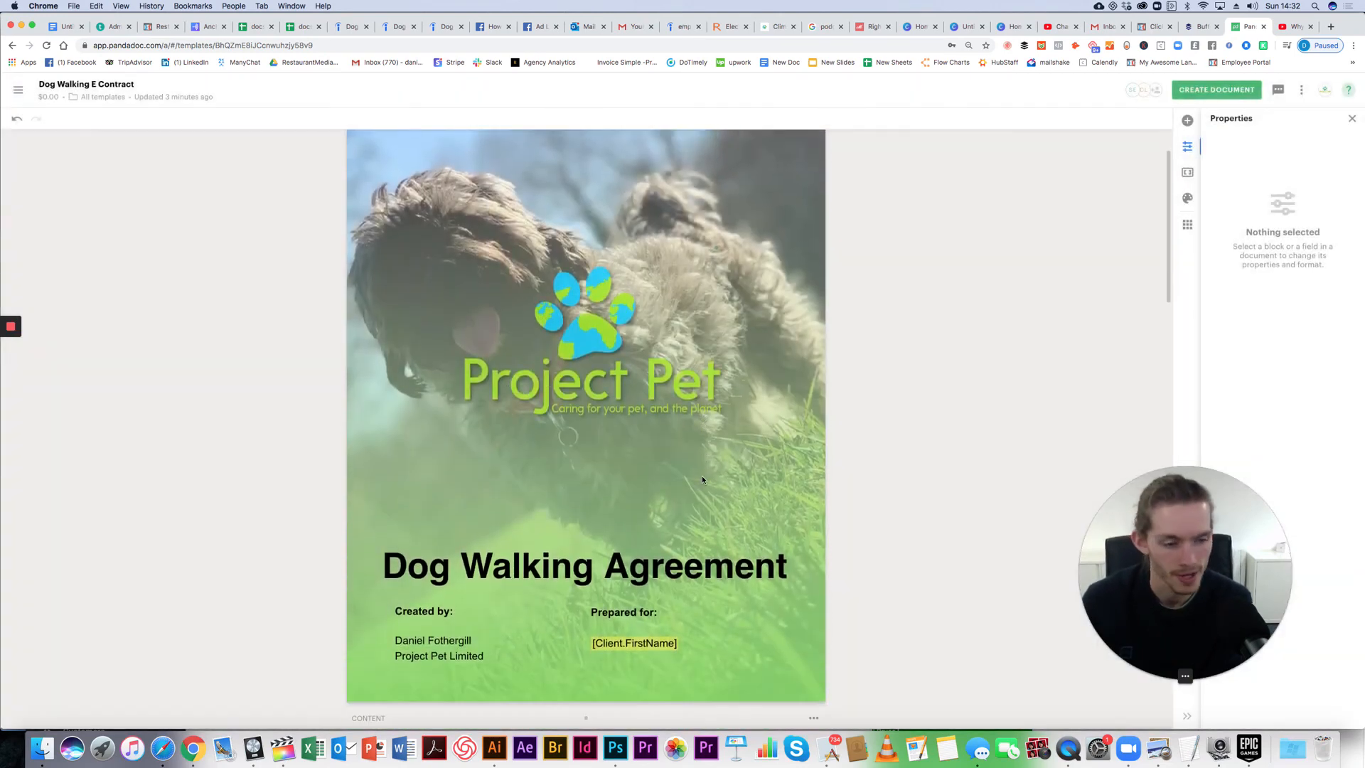
pyautogui.scroll(-5, 702, 475)
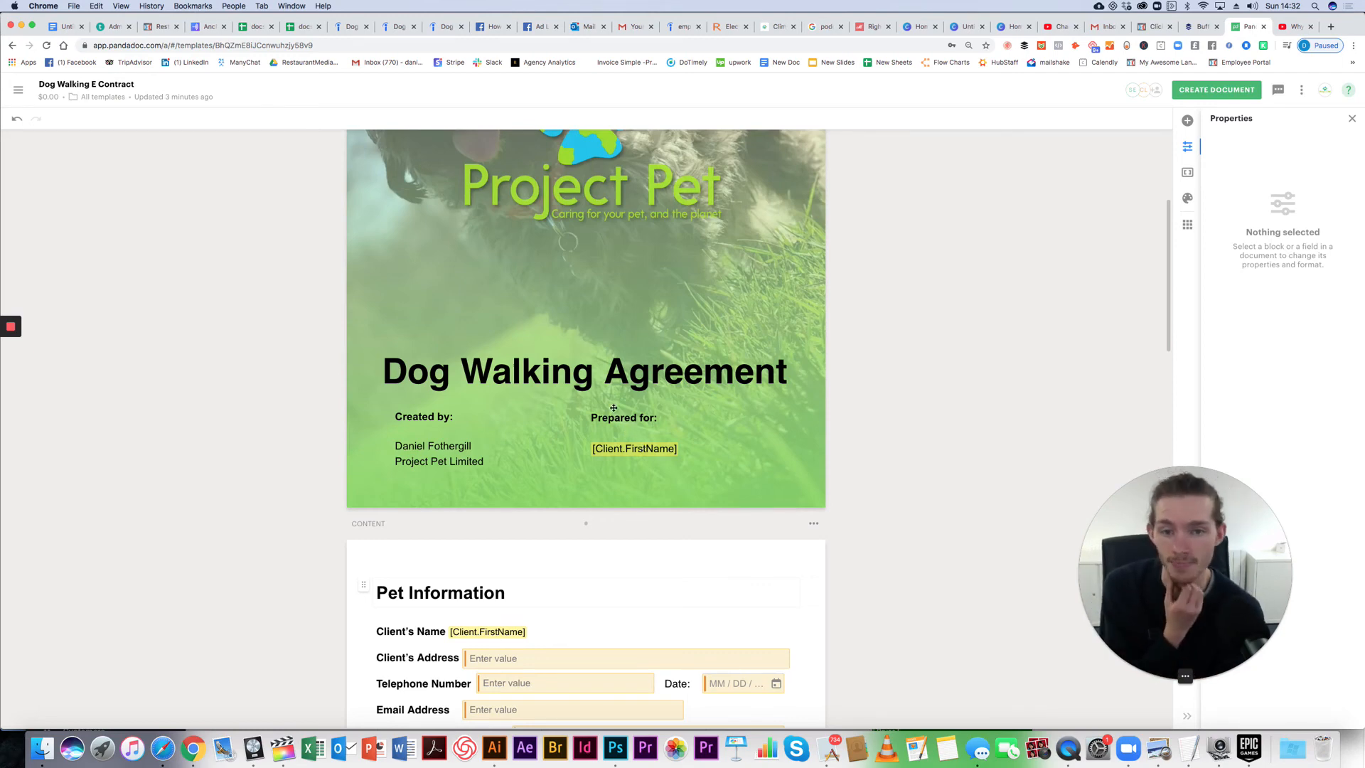
pyautogui.scroll(4, 613, 408)
pyautogui.scroll(-3, 637, 369)
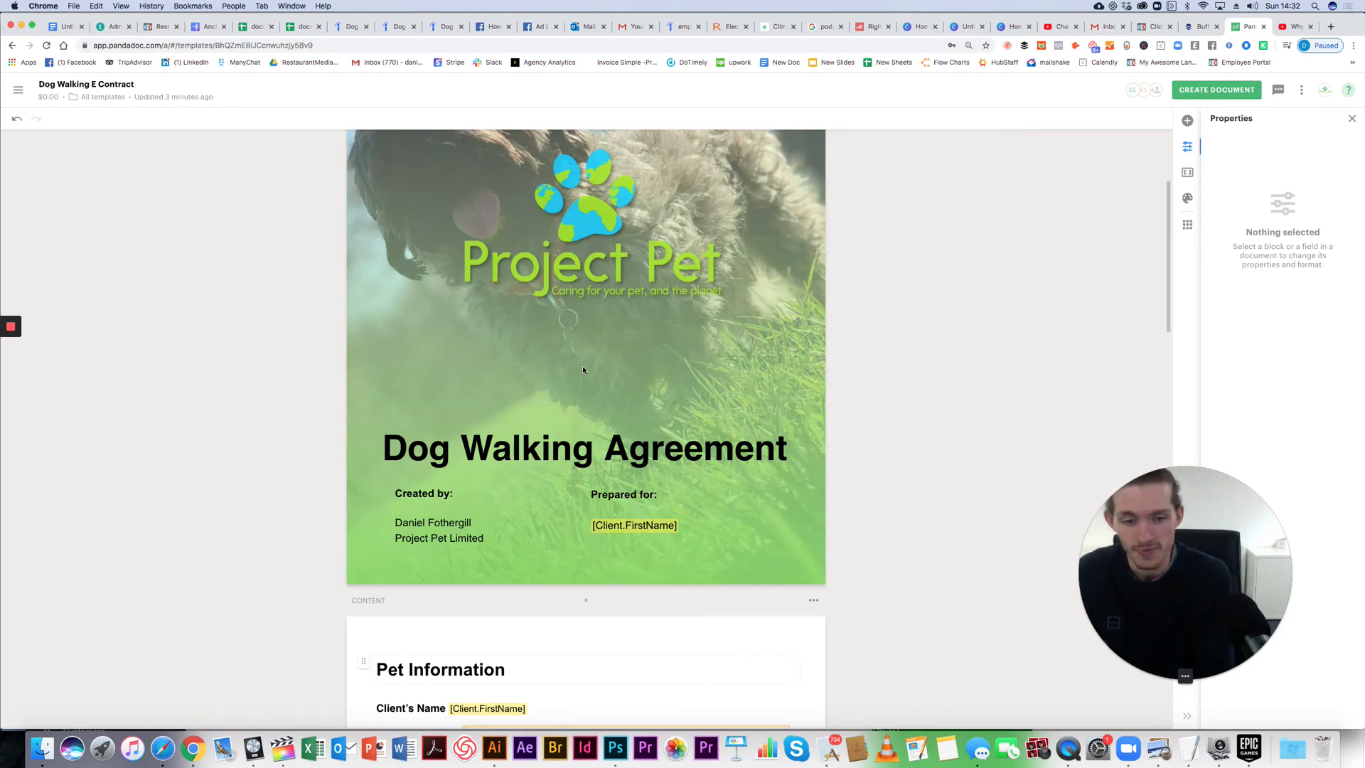
pyautogui.scroll(-7, 582, 366)
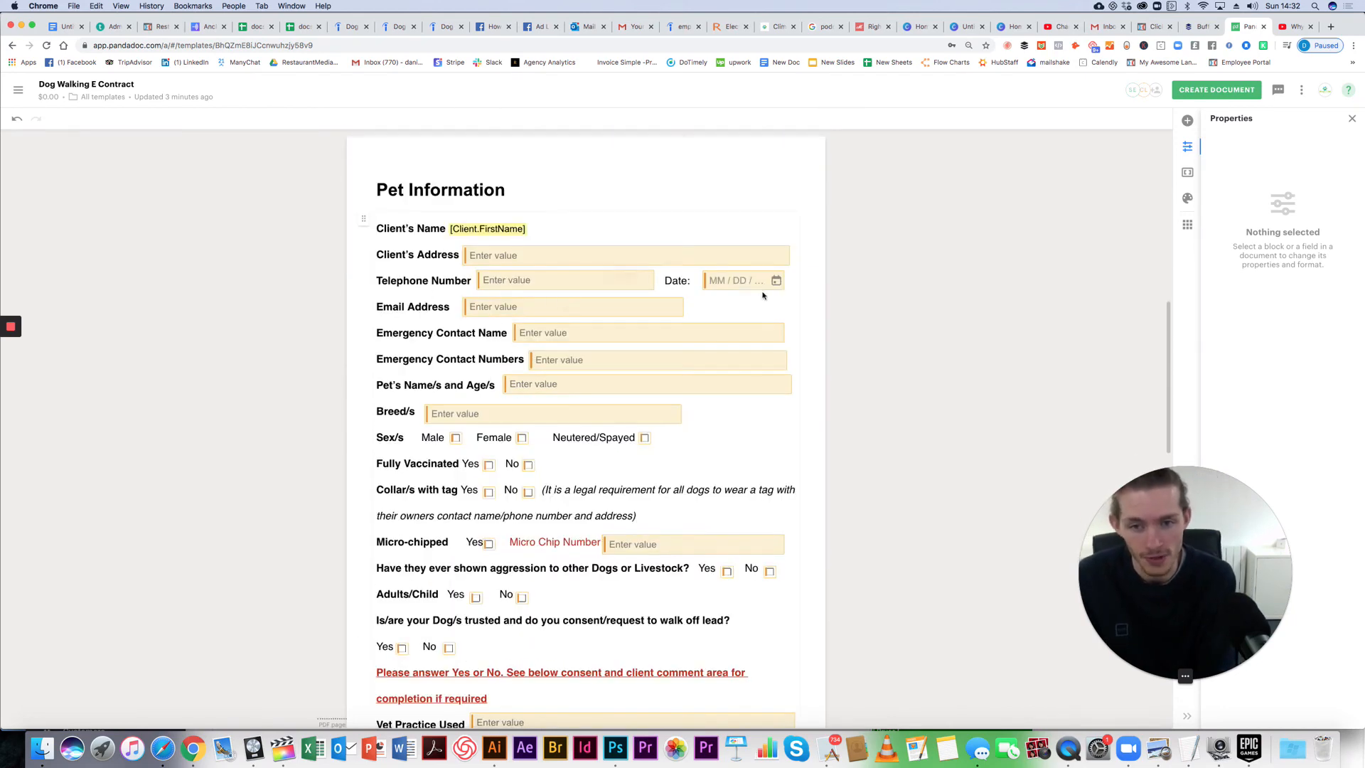